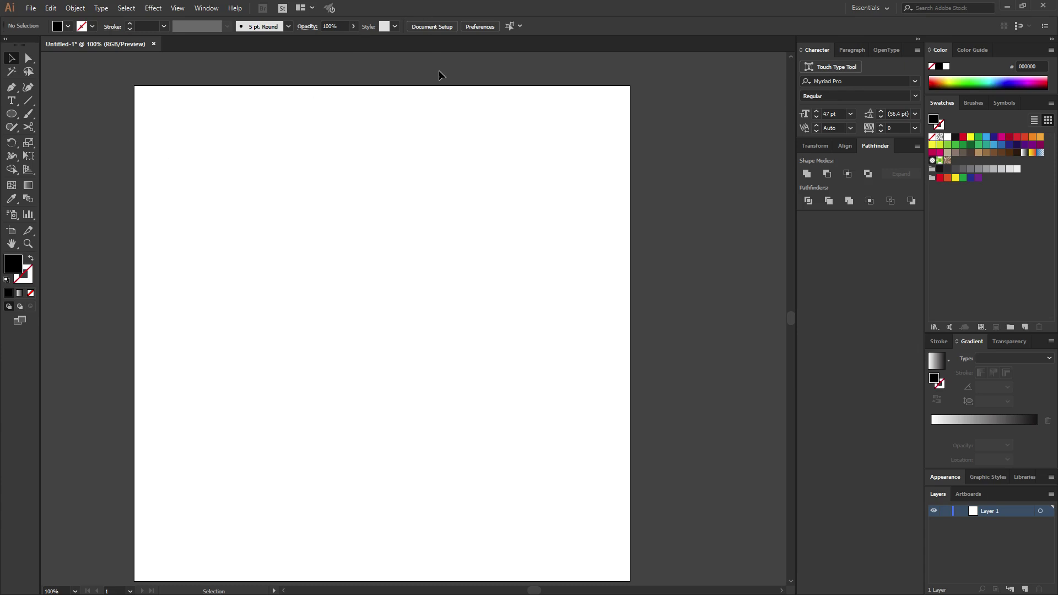
# - Paste the two curved text pieces onto the artboard
pyautogui.press('a')
pyautogui.hotkey('ctrl', 'v')
pyautogui.press('v')
pyautogui.click(504, 182)
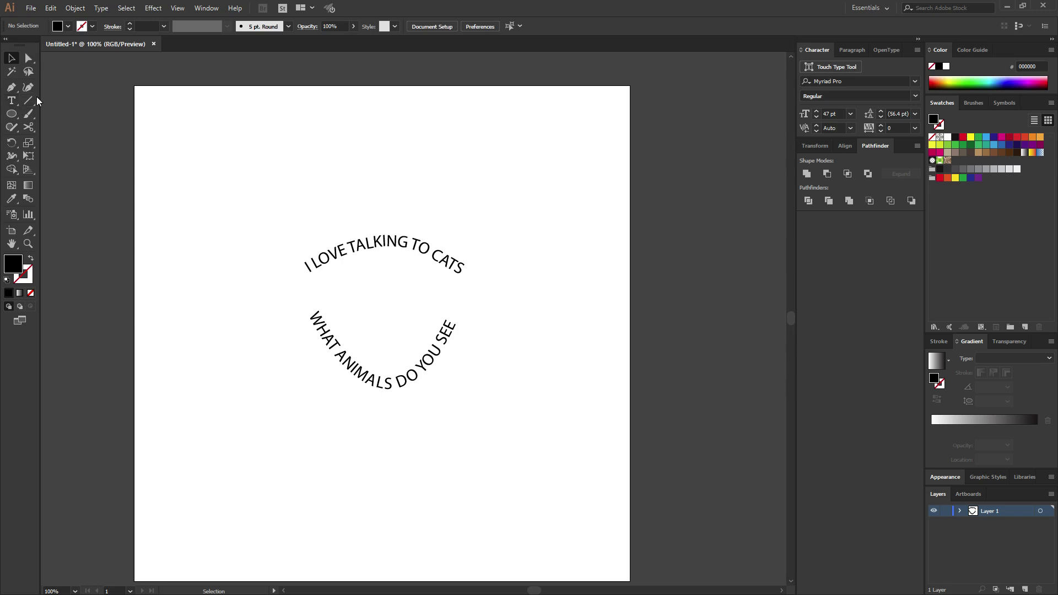
# - Move both curved text lines together to the artboard's upper-left area
pyautogui.moveTo(246, 161); pyautogui.dragTo(476, 466)
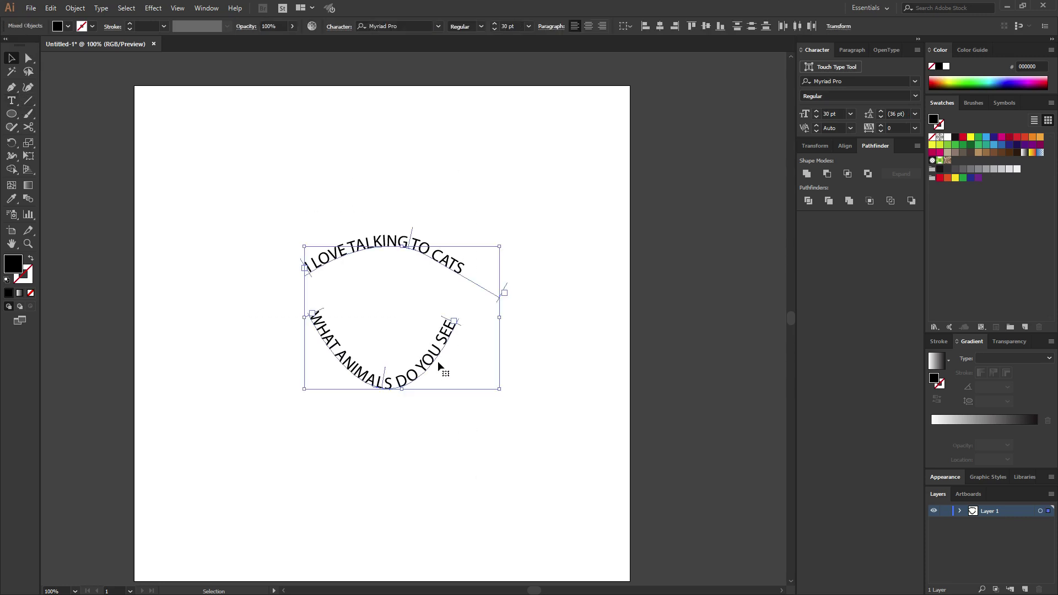
pyautogui.moveTo(439, 363); pyautogui.dragTo(289, 238)
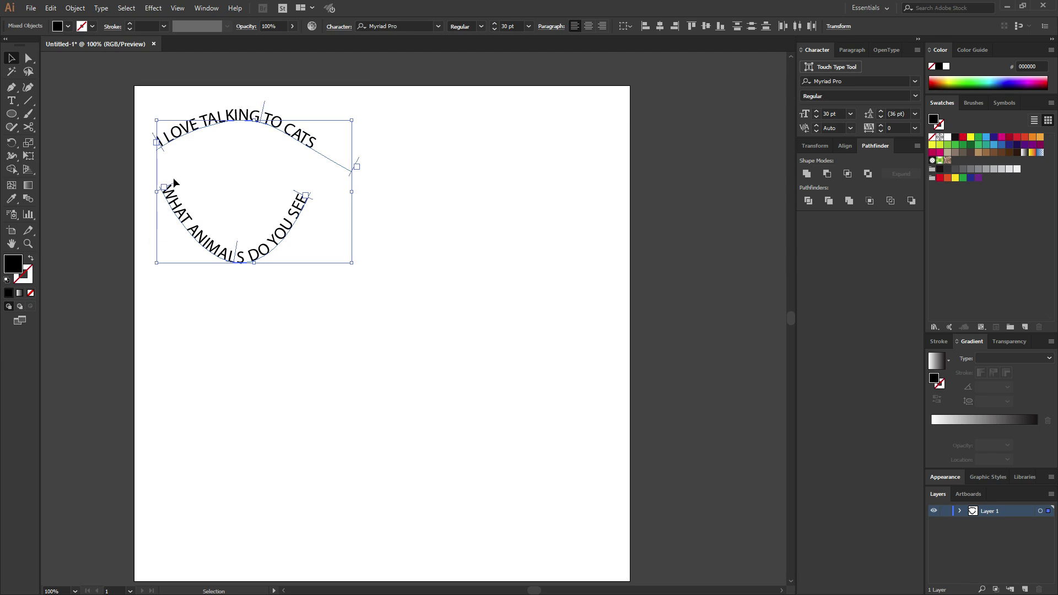
pyautogui.click(418, 308)
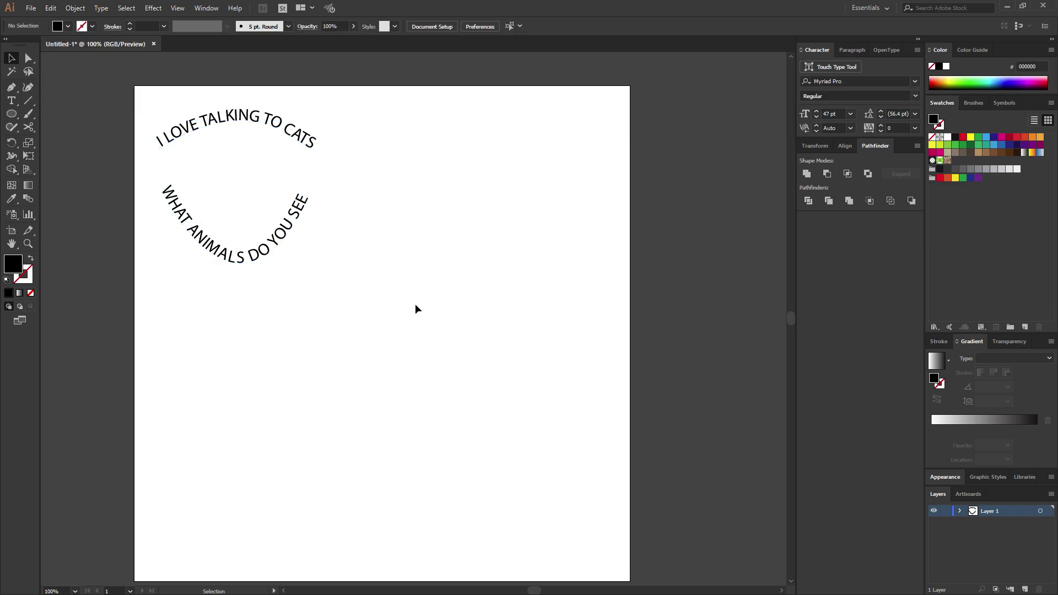
# - Draw a 434 px circle in the lower middle with no fill and a black stroke
pyautogui.click(11, 115)
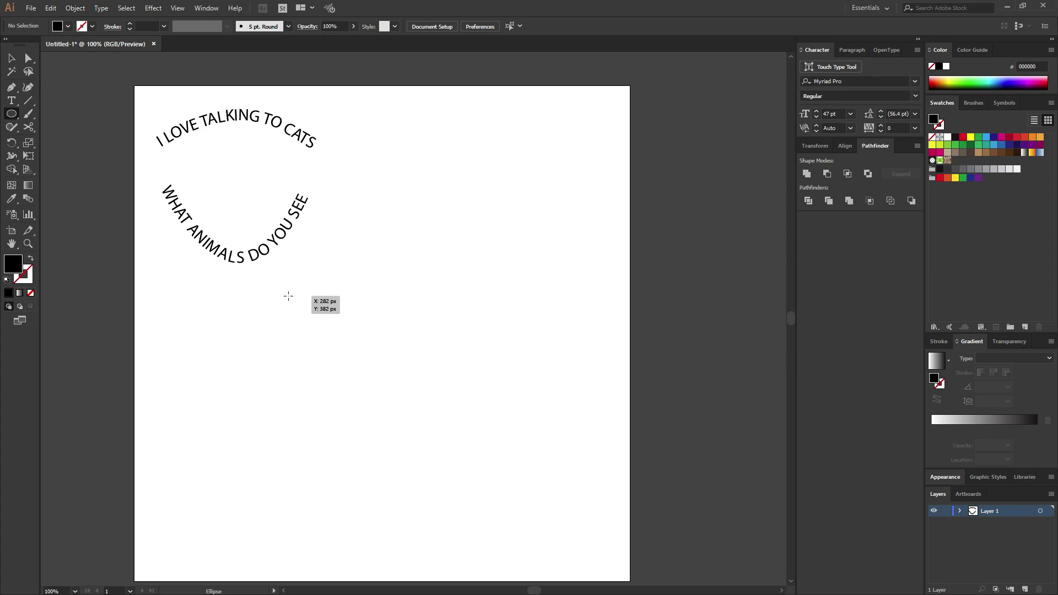
pyautogui.moveTo(283, 295); pyautogui.dragTo(523, 502)
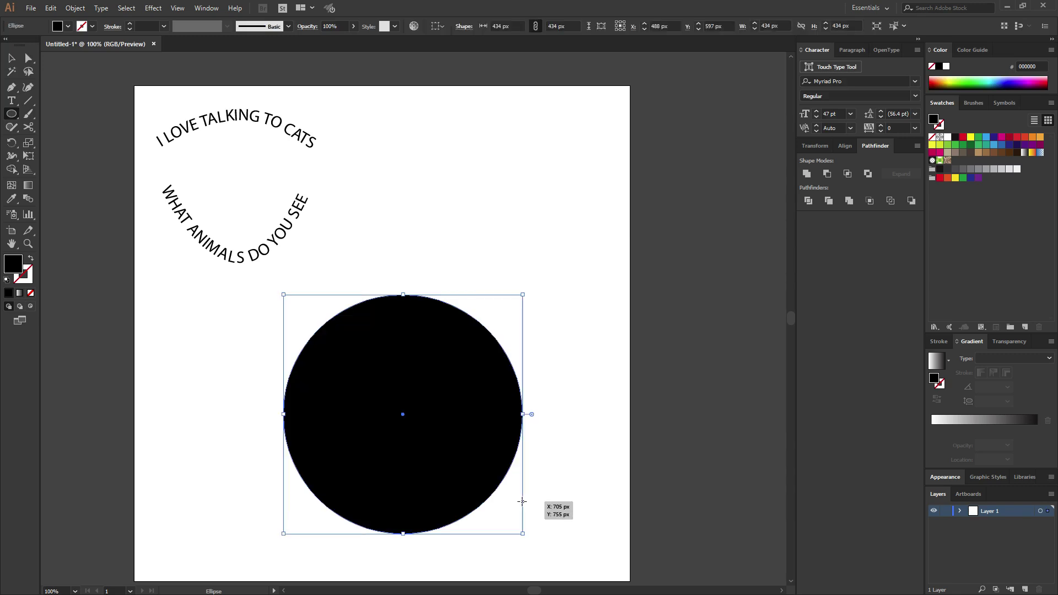
pyautogui.click(31, 260)
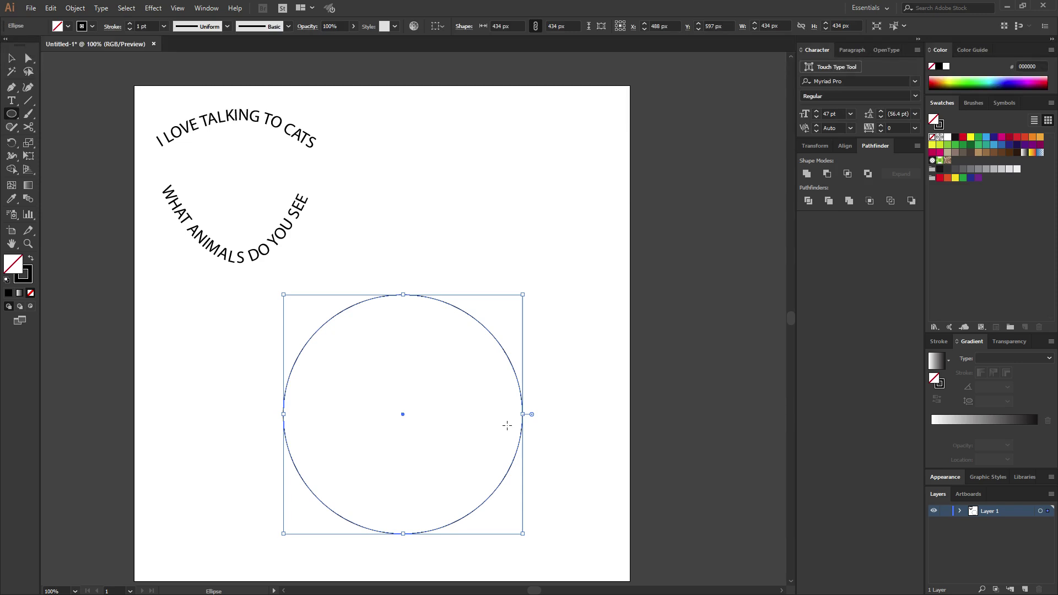
# - With the Type on a Path tool, type 'I LOVE TALKING TO CATS' along the circle's edge
pyautogui.click(11, 103)
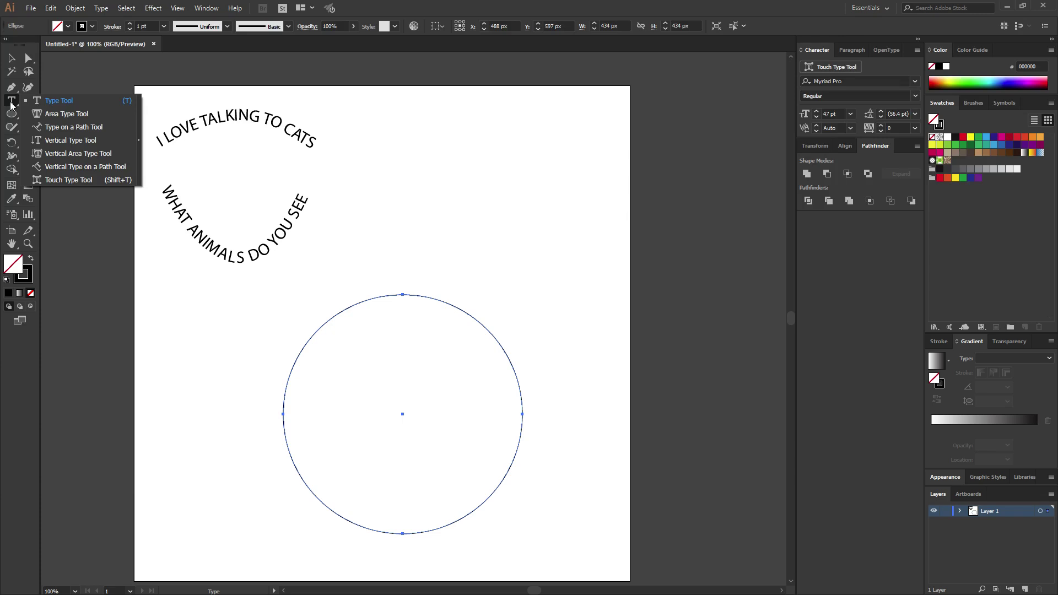
pyautogui.click(74, 127)
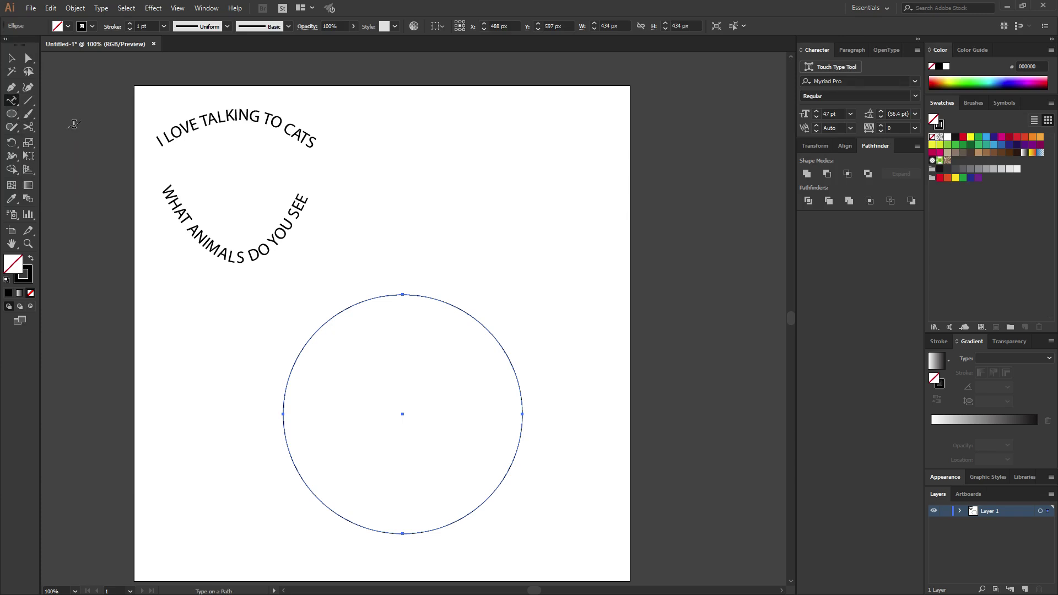
pyautogui.click(296, 356)
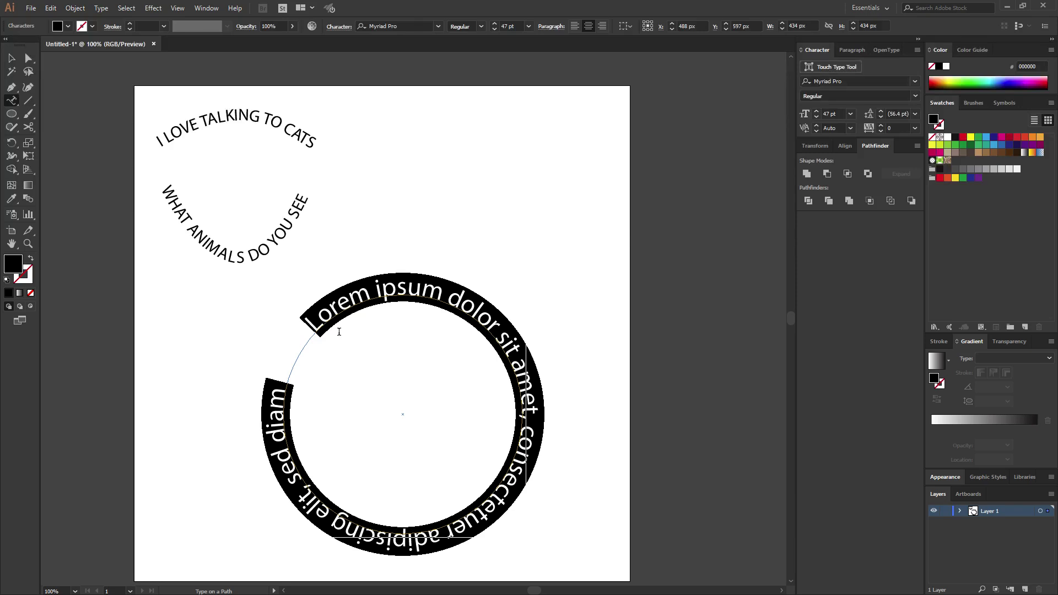
pyautogui.write('h')
pyautogui.press('BackSpace')
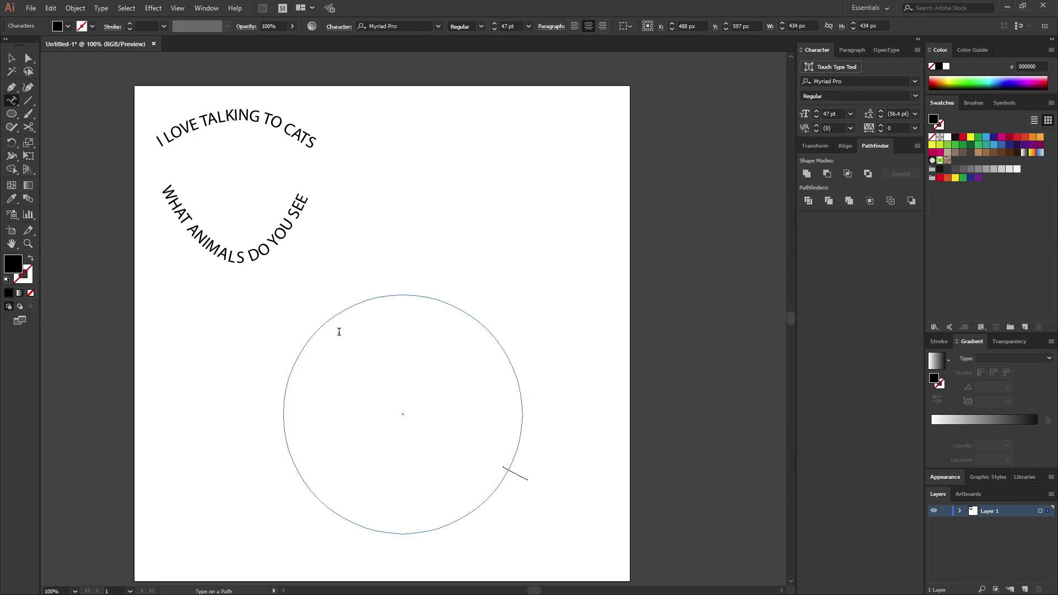
pyautogui.write('h')
pyautogui.press('BackSpace')
pyautogui.write('I LOVE TALKING TO CATS')
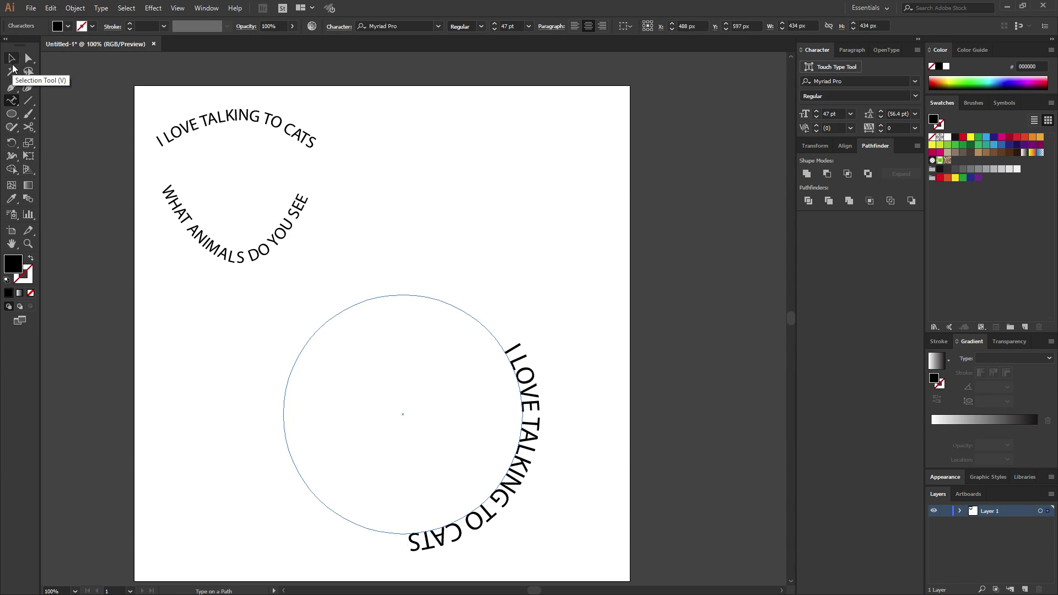
# - Drag the path text's centre bracket so 'I LOVE TALKING TO CATS' arcs over the circle's top
pyautogui.click(13, 59)
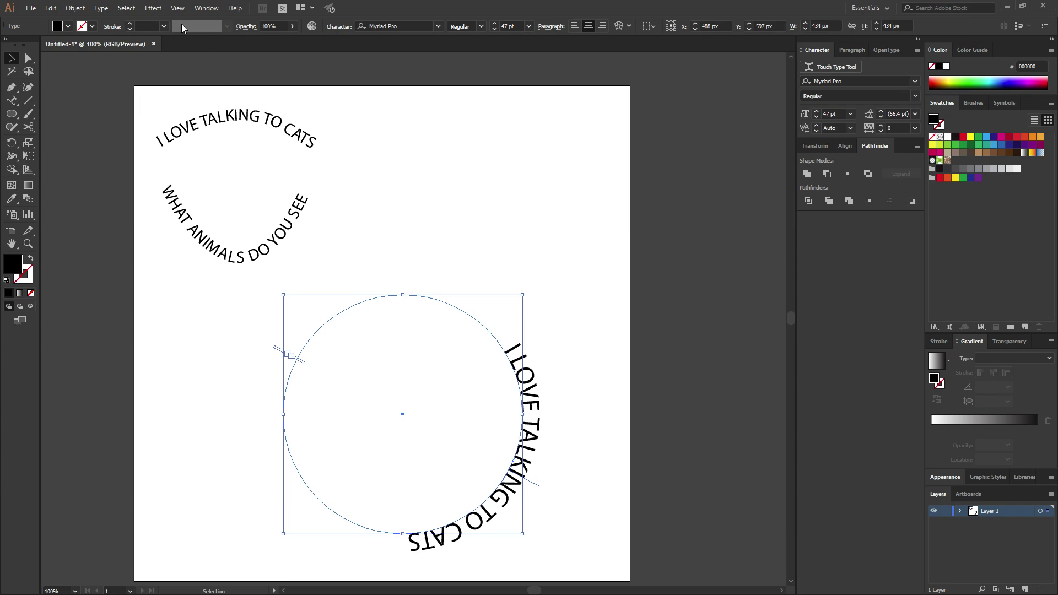
pyautogui.click(178, 8)
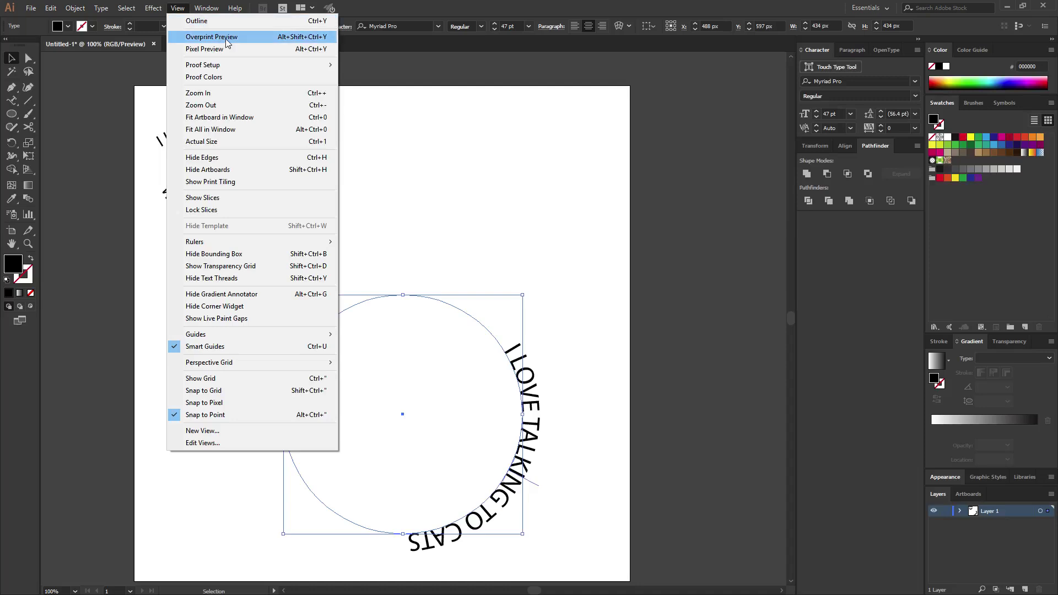
pyautogui.click(183, 9)
pyautogui.click(183, 9)
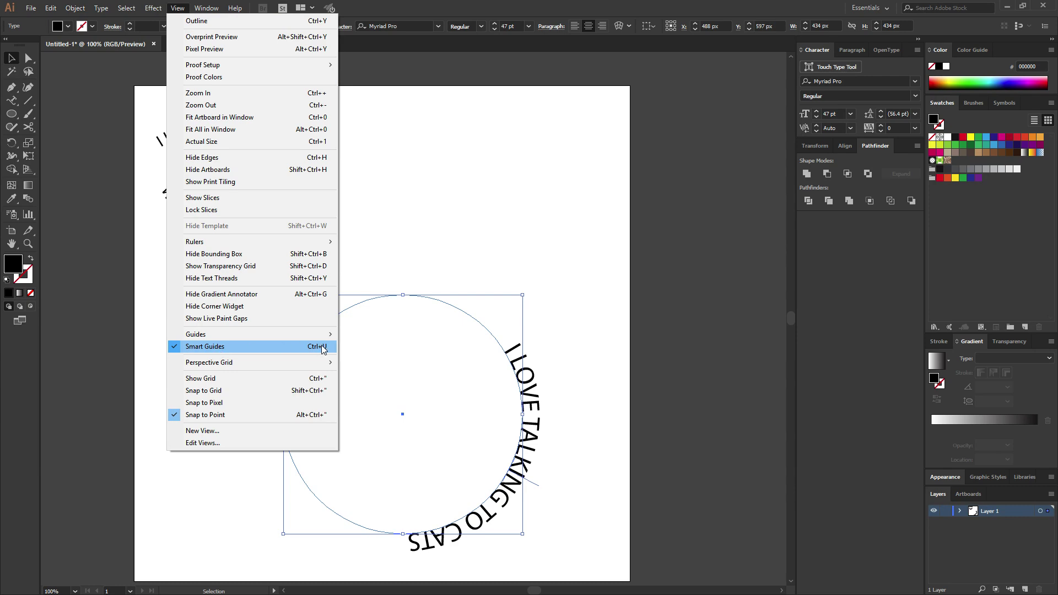
pyautogui.click(409, 10)
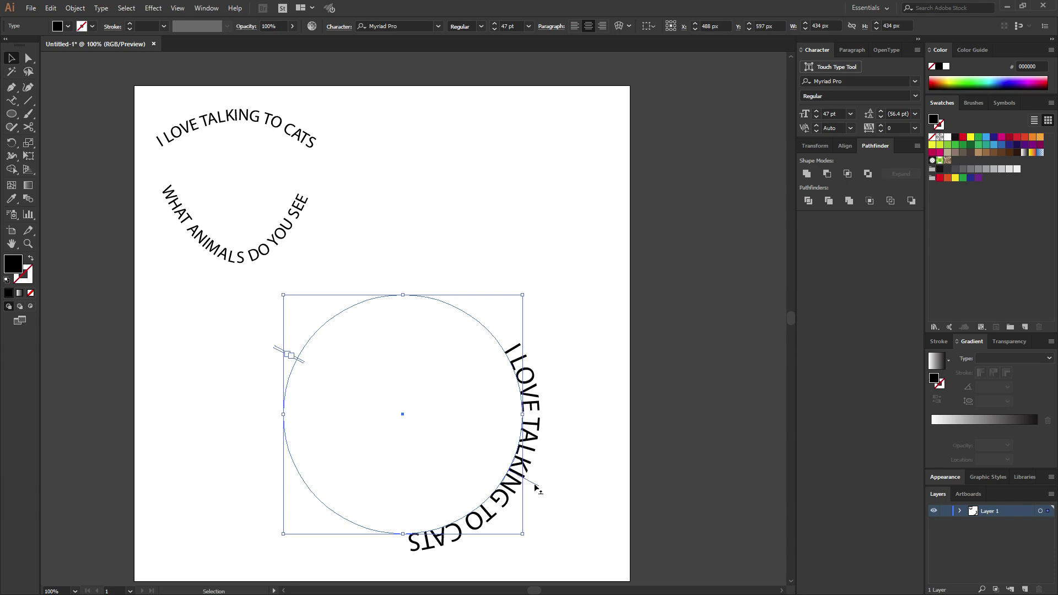
pyautogui.moveTo(535, 488); pyautogui.dragTo(403, 282)
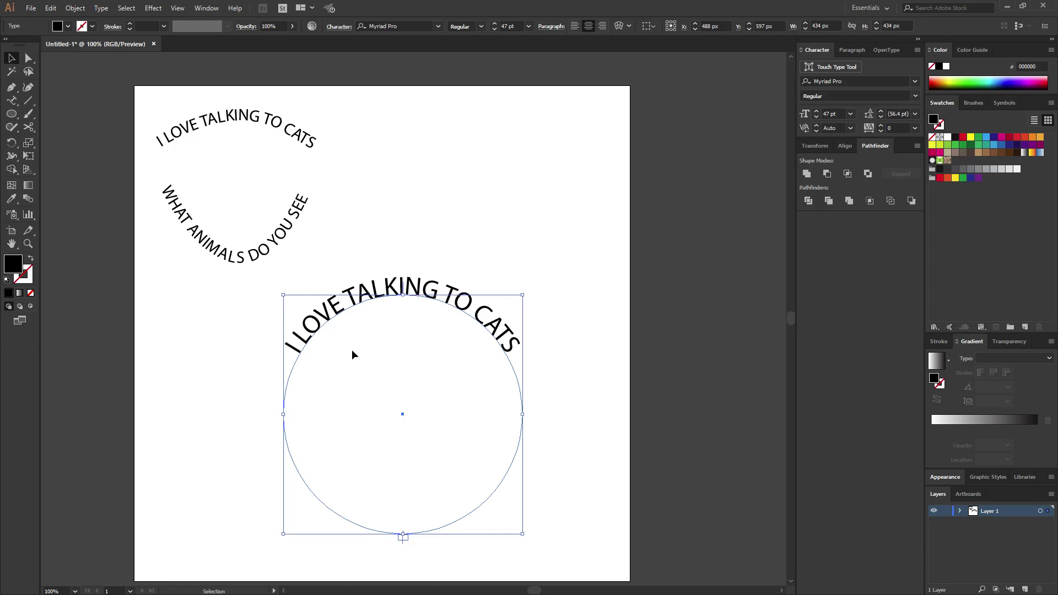
pyautogui.press('t')
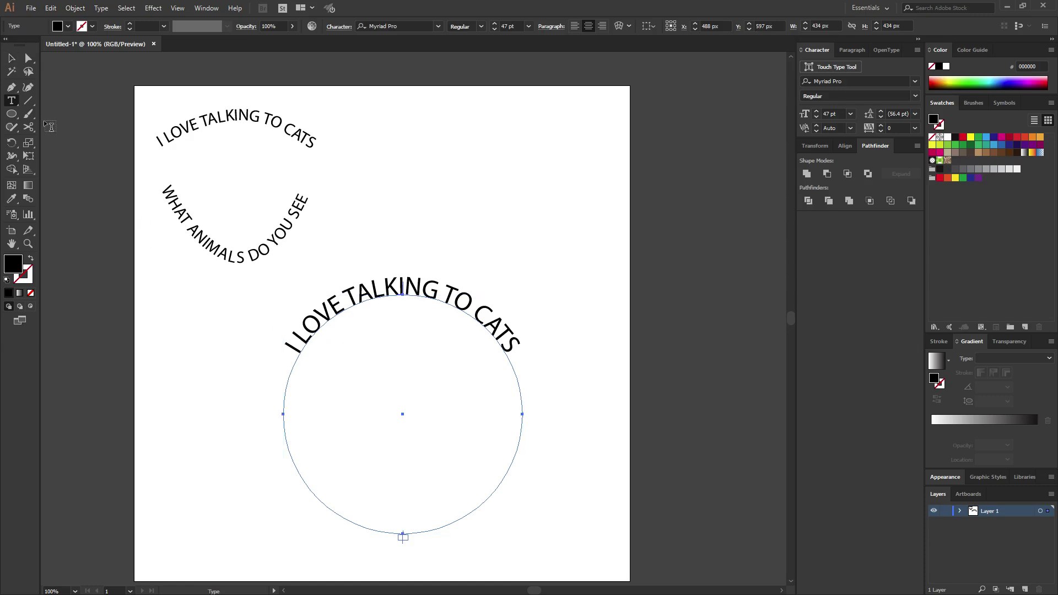
pyautogui.click(376, 287)
pyautogui.hotkey('ctrl', 'a')
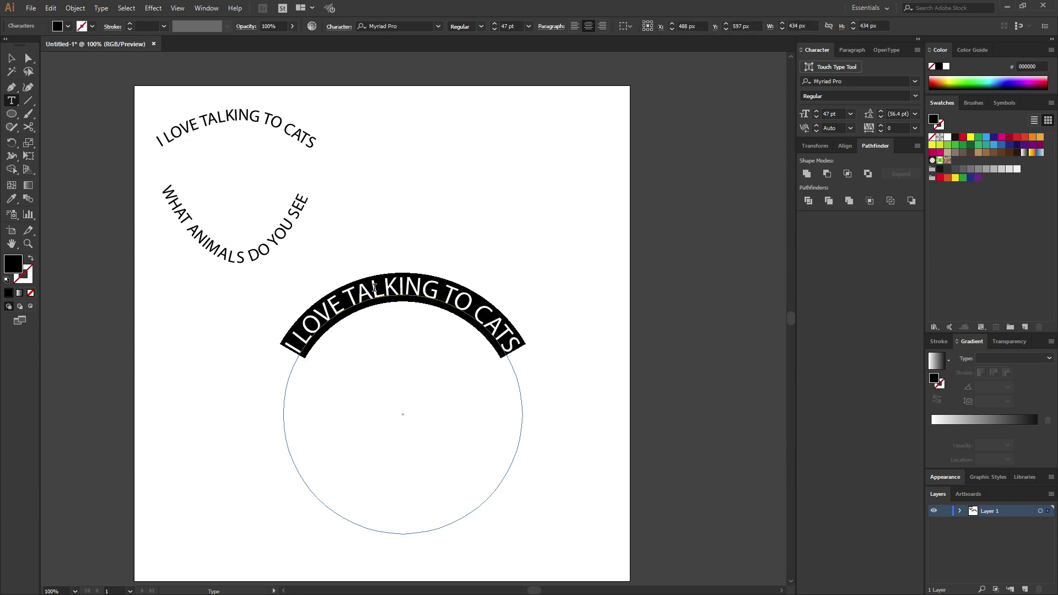
pyautogui.click(577, 27)
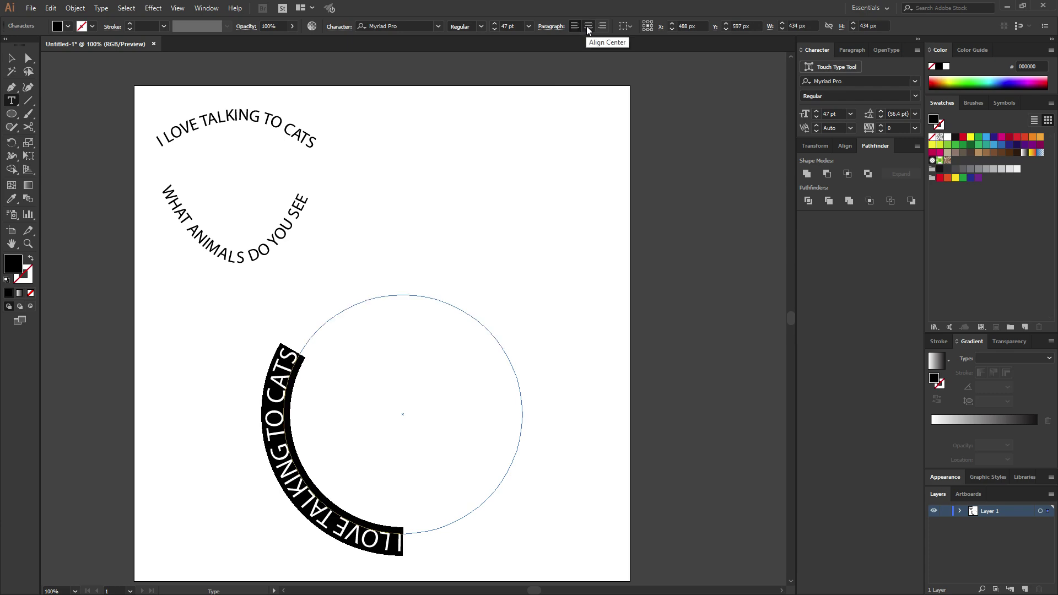
pyautogui.click(587, 25)
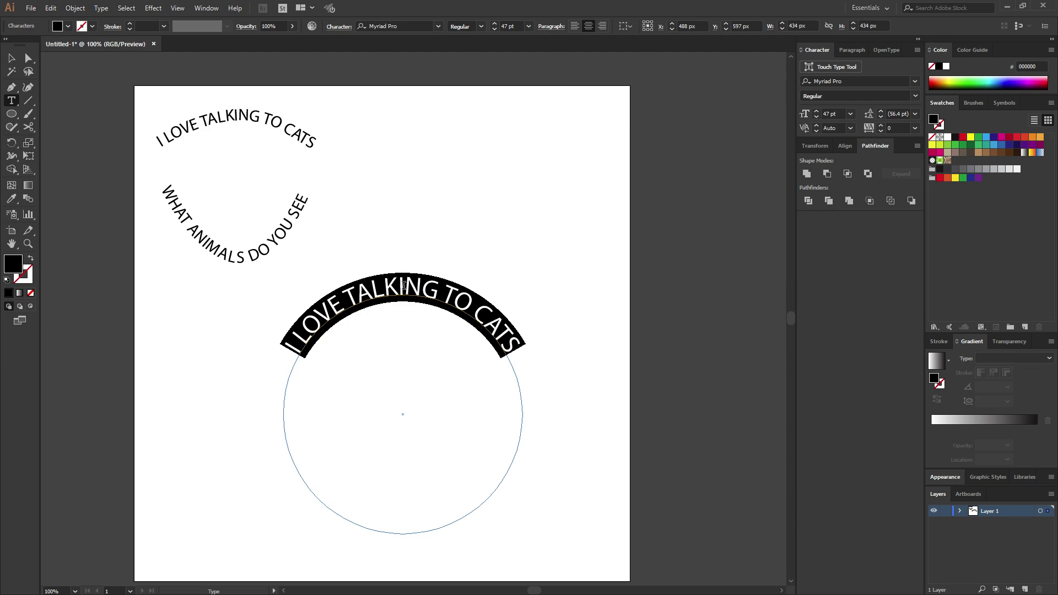
pyautogui.click(11, 57)
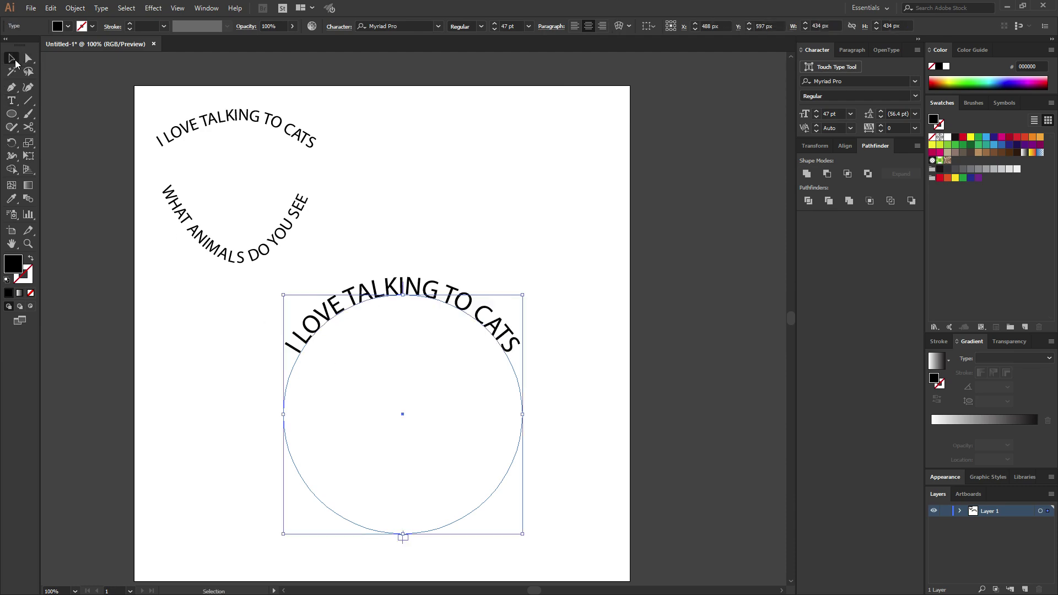
# - Duplicate the text circle up and to the right
pyautogui.click(443, 212)
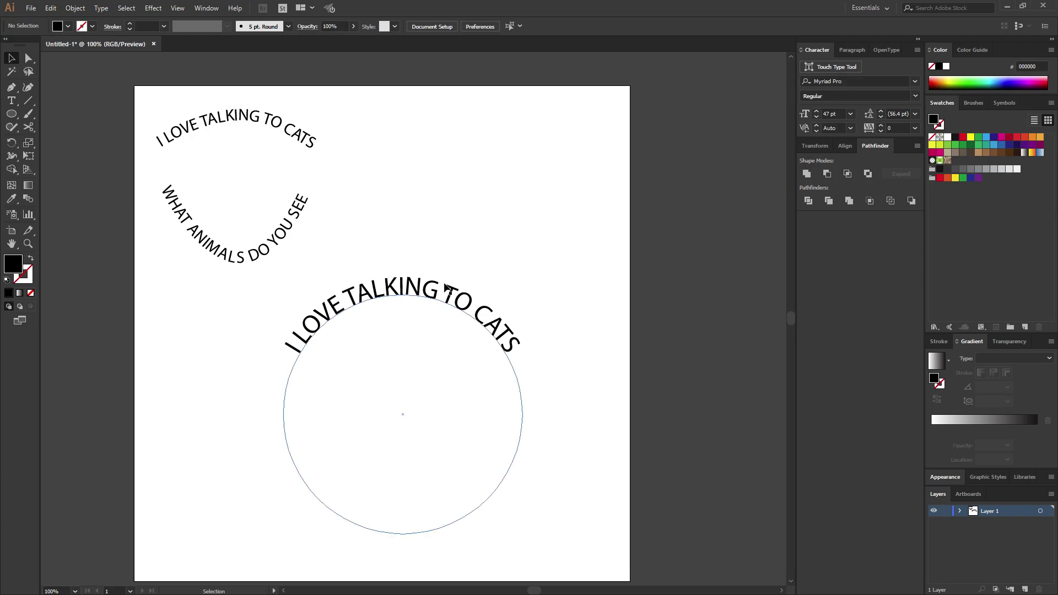
pyautogui.click(392, 297)
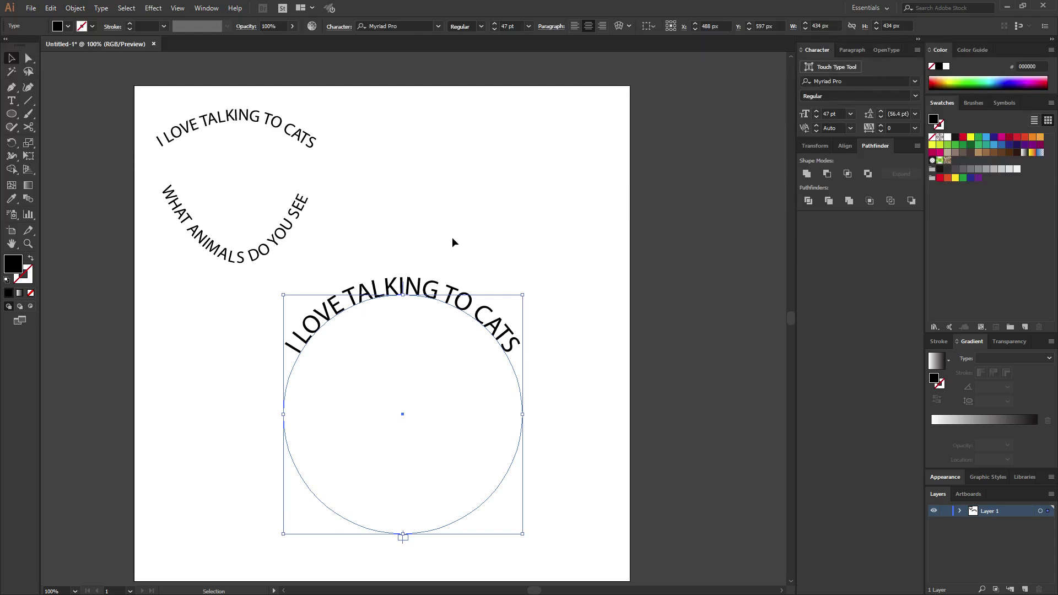
pyautogui.click(451, 256)
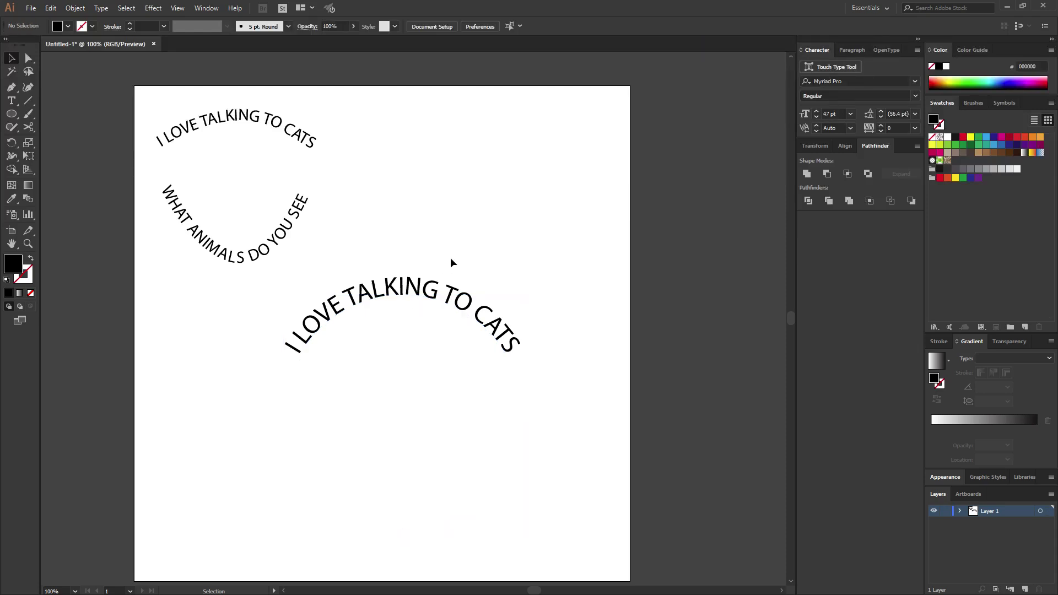
pyautogui.moveTo(489, 245); pyautogui.dragTo(406, 377)
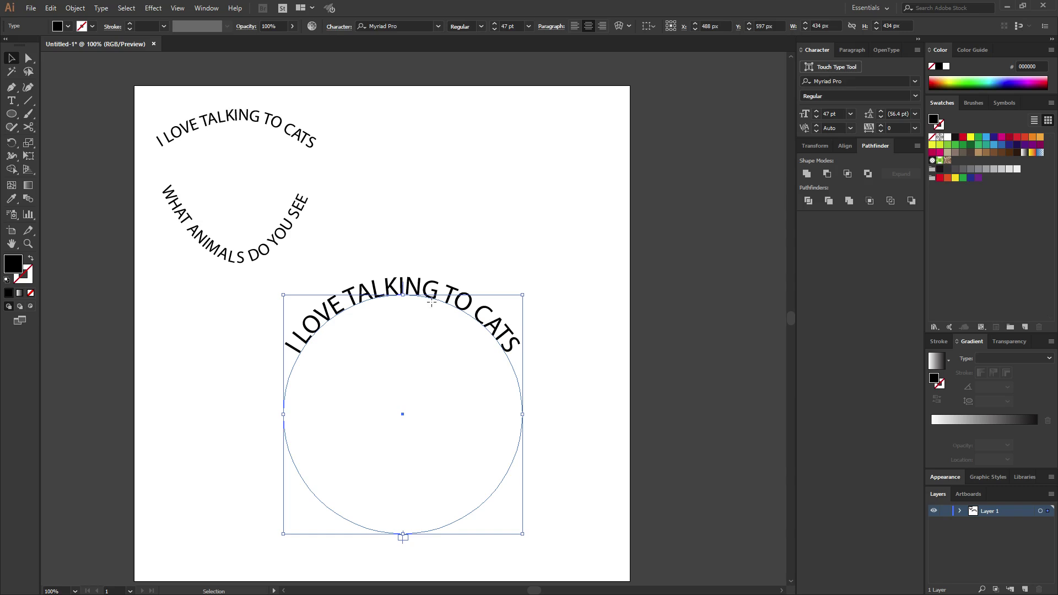
pyautogui.moveTo(435, 300); pyautogui.dragTo(527, 138)
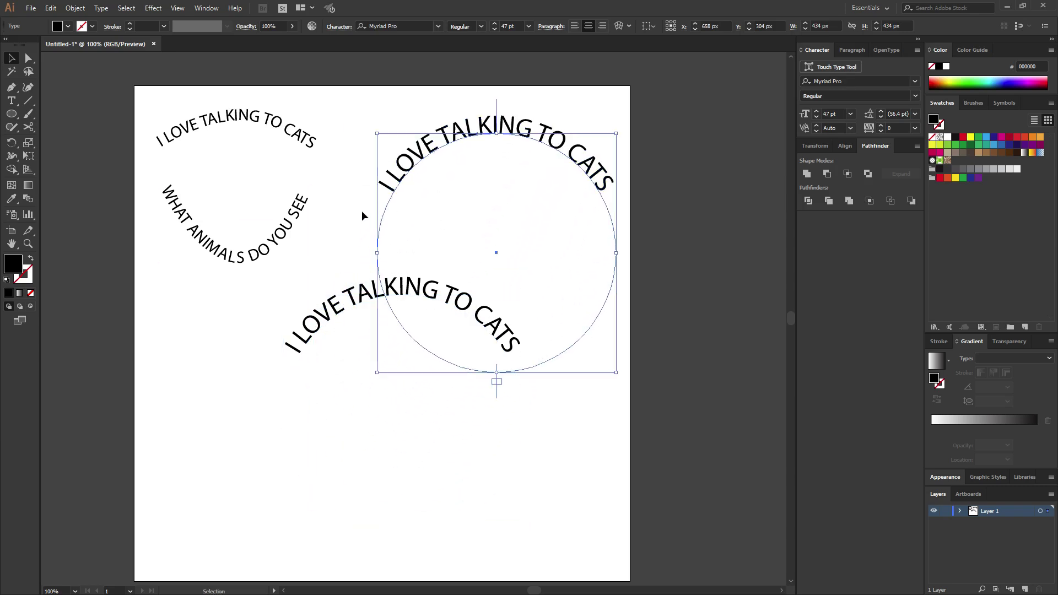
# - Replace the copied circle's text with 'WHAT ANIMALS DO YOU SEE'
pyautogui.press('t')
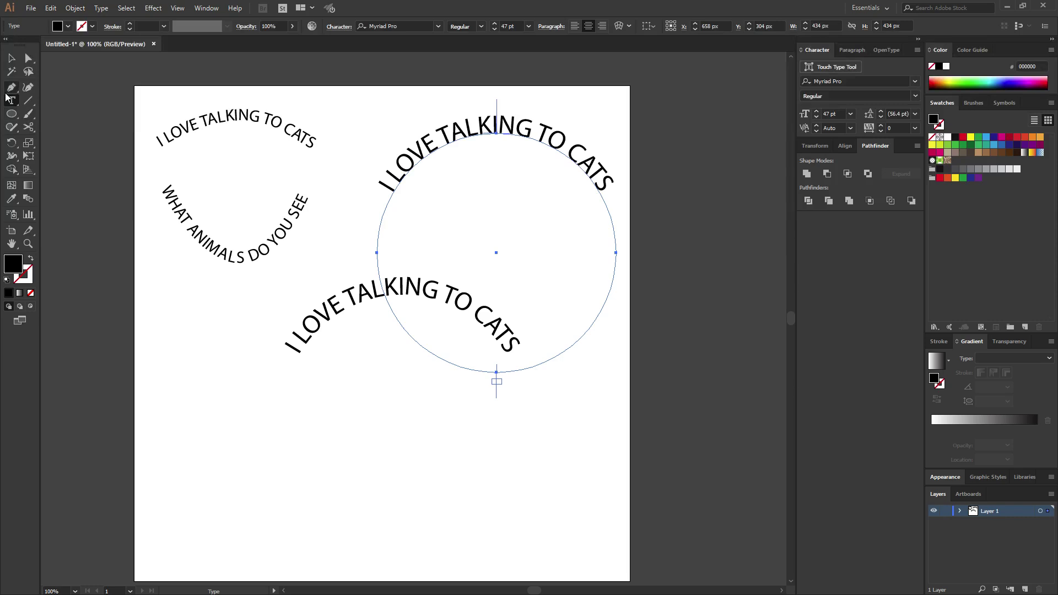
pyautogui.tripleClick(430, 139)
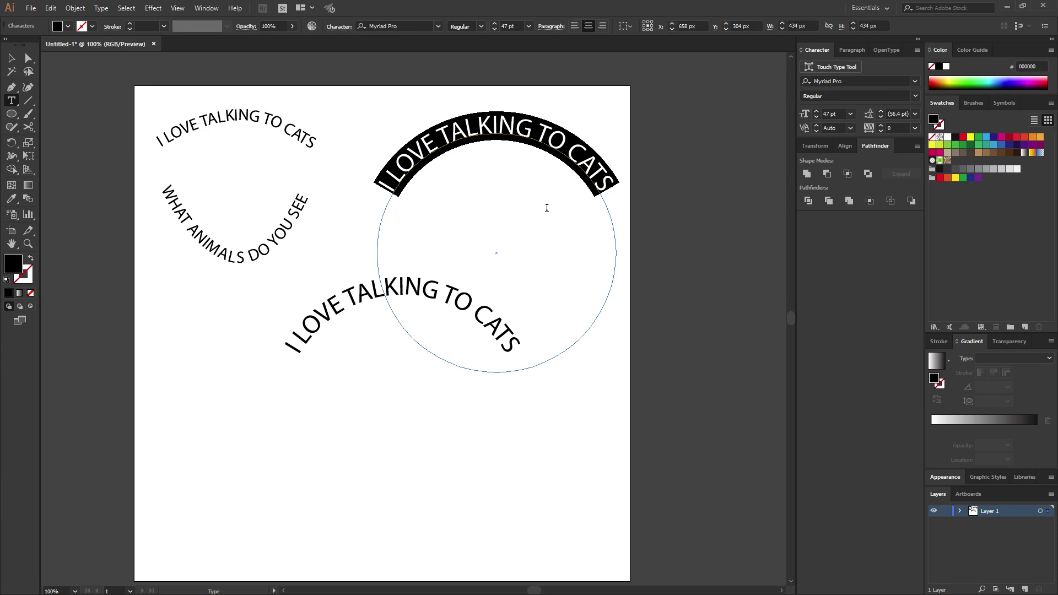
pyautogui.write('WHAT ANIMALS')
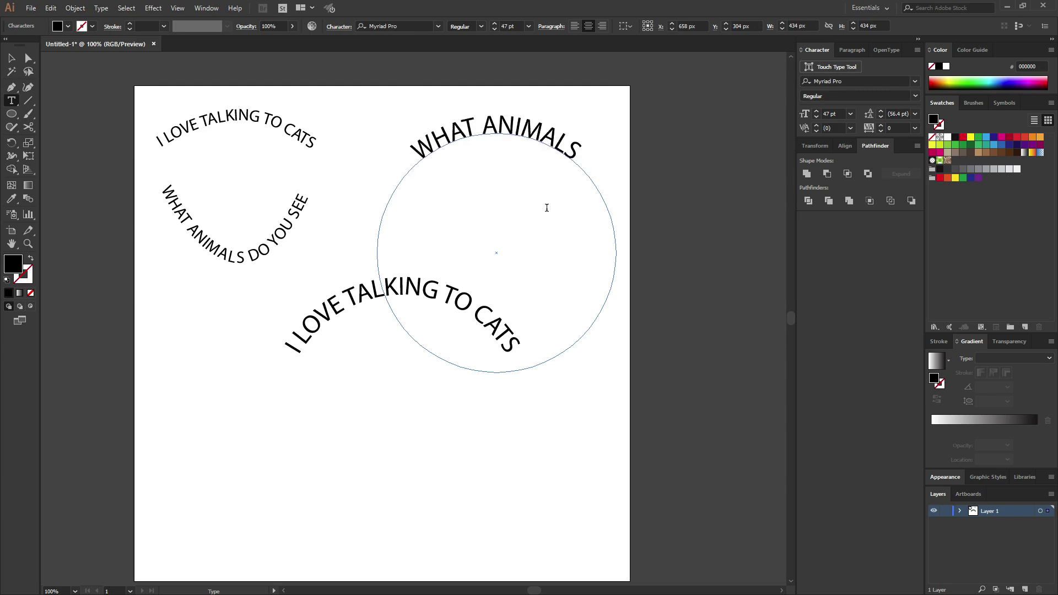
pyautogui.write(' DO YOU SEE')
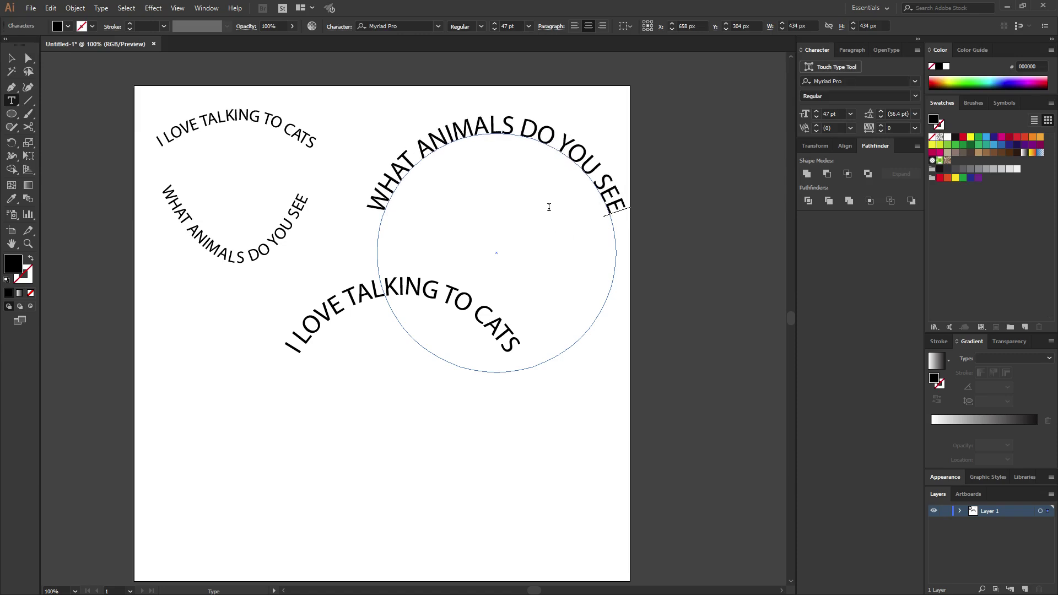
pyautogui.click(11, 58)
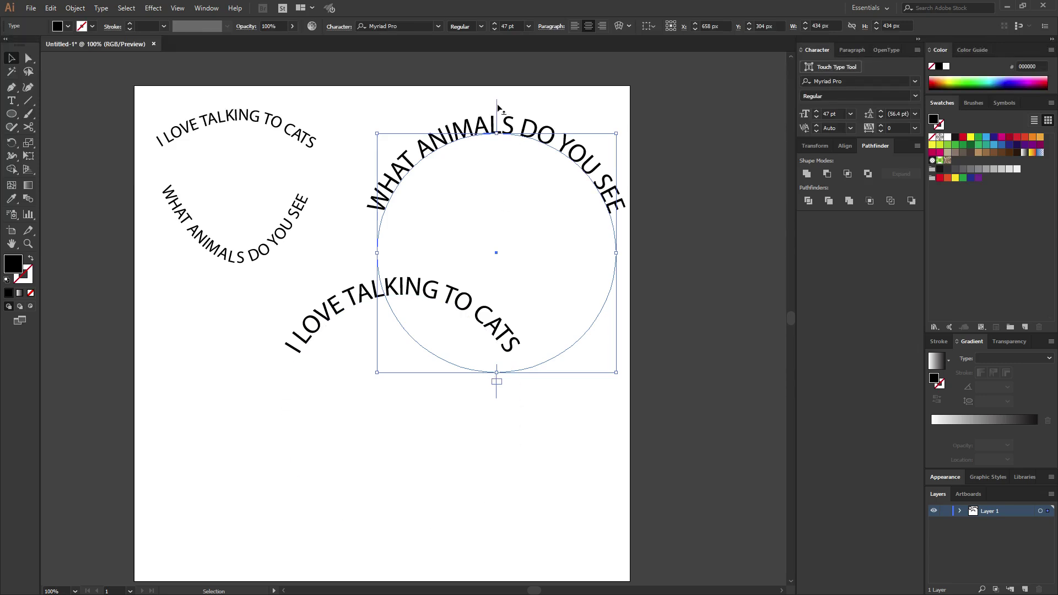
# - Rotate 'WHAT ANIMALS DO YOU SEE' to the circle's bottom and centre it on the other circle
pyautogui.moveTo(498, 104); pyautogui.dragTo(497, 398)
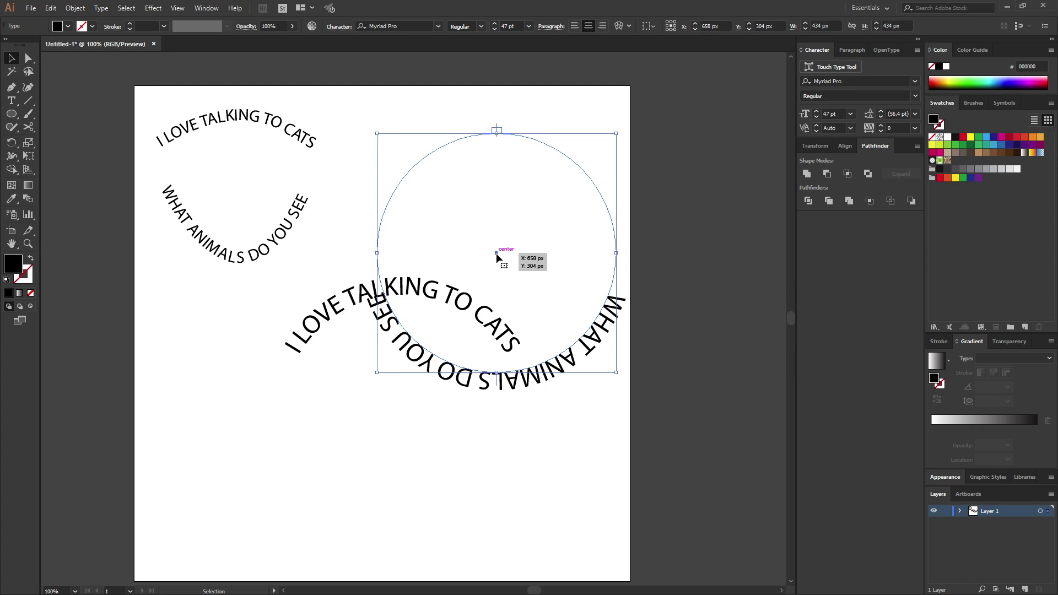
pyautogui.moveTo(497, 253); pyautogui.dragTo(405, 418)
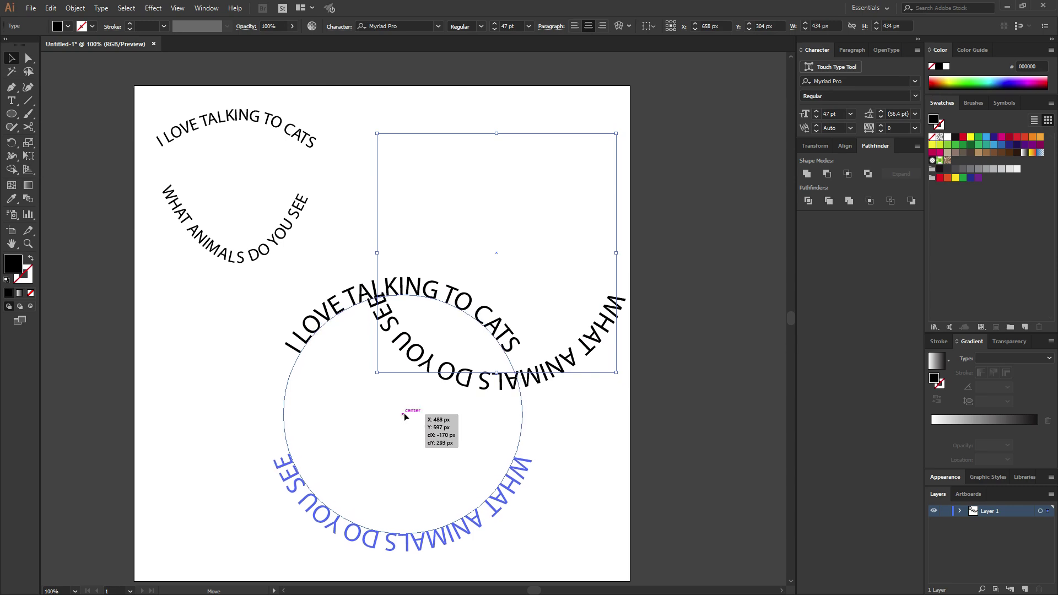
pyautogui.moveTo(405, 418); pyautogui.dragTo(405, 417)
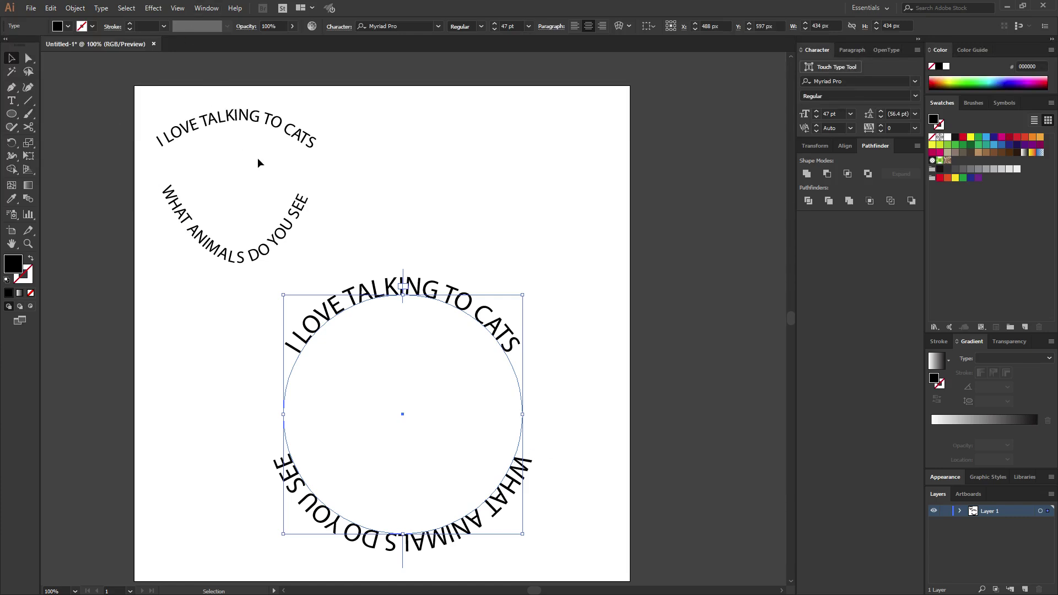
# - Open Type on a Path Options for the 'WHAT ANIMALS DO YOU SEE' text
pyautogui.click(538, 330)
pyautogui.click(522, 419)
pyautogui.click(103, 10)
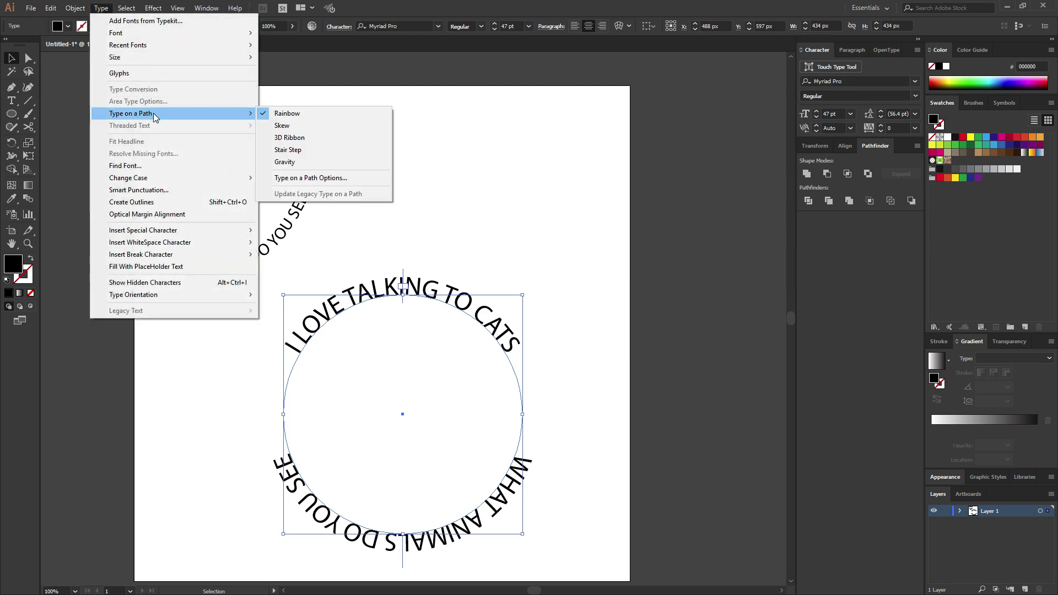
pyautogui.click(101, 8)
pyautogui.click(101, 8)
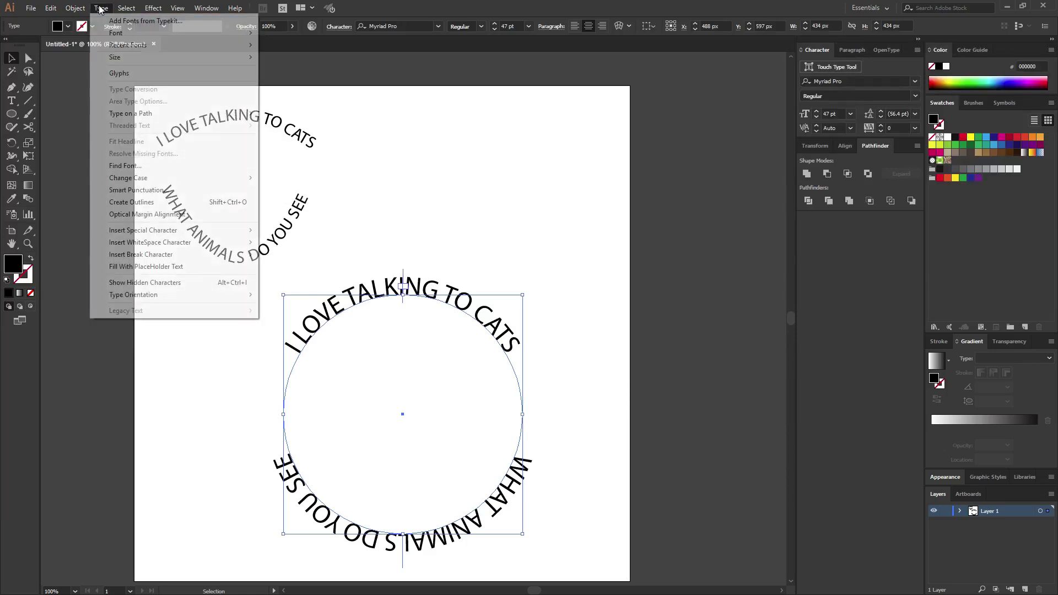
pyautogui.moveTo(130, 114)
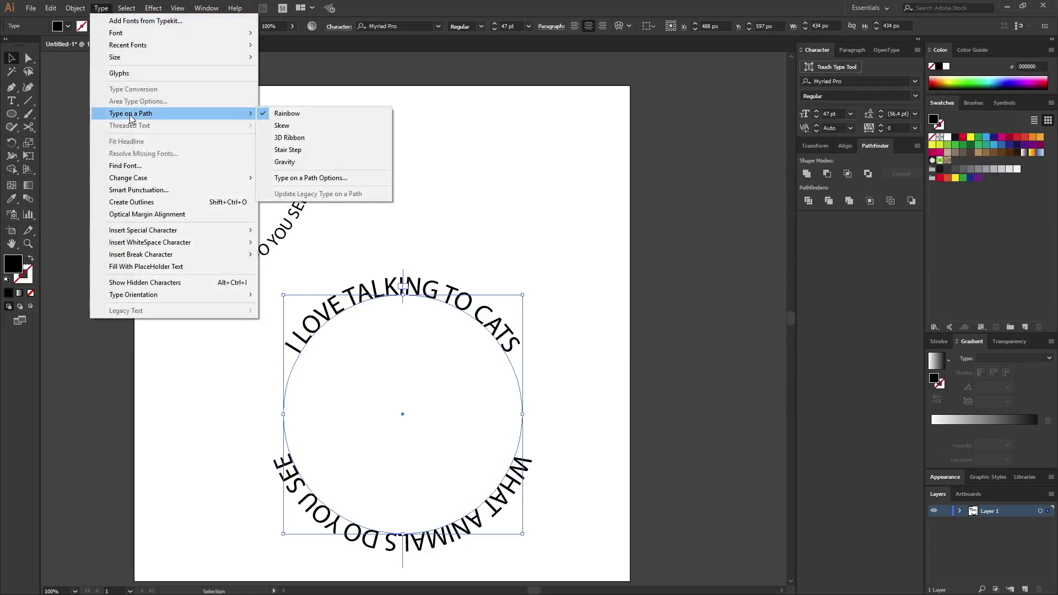
pyautogui.click(303, 180)
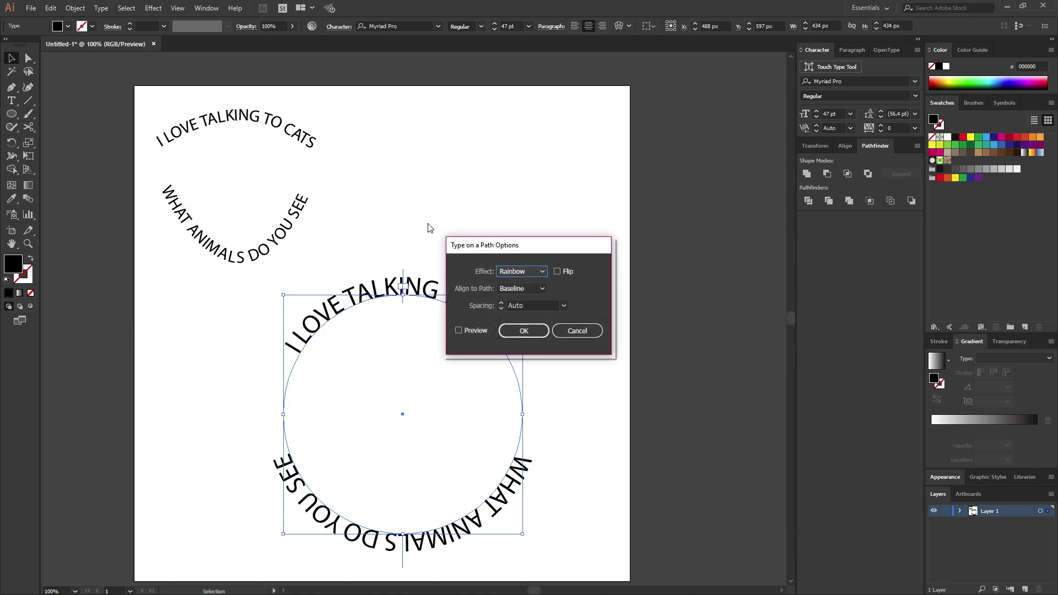
pyautogui.moveTo(507, 243); pyautogui.dragTo(476, 132)
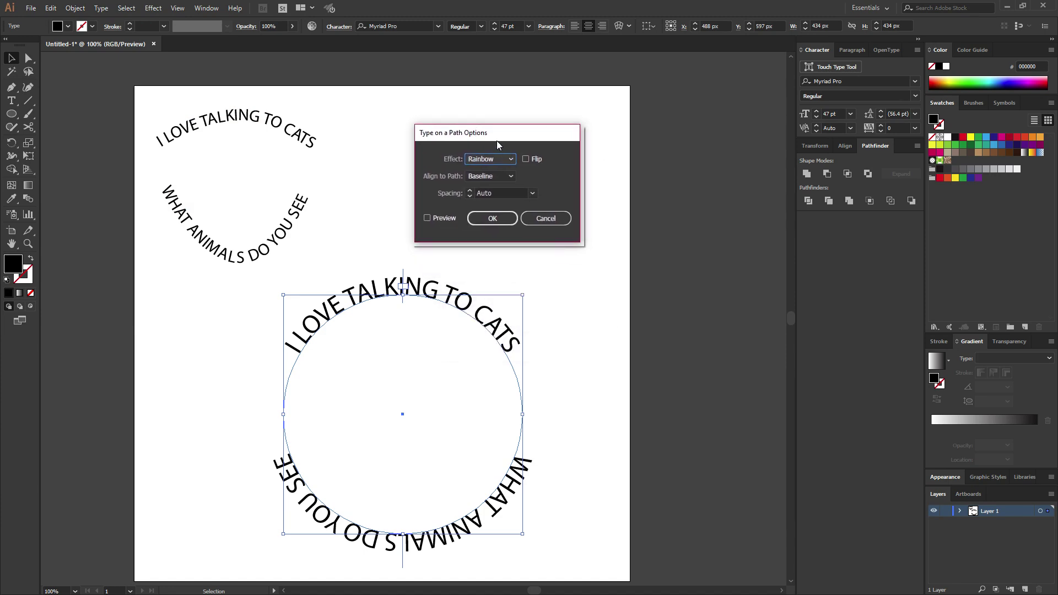
# - Enable Flip with Ascender alignment so the bottom text reads upright outside the circle
pyautogui.click(427, 218)
pyautogui.click(526, 159)
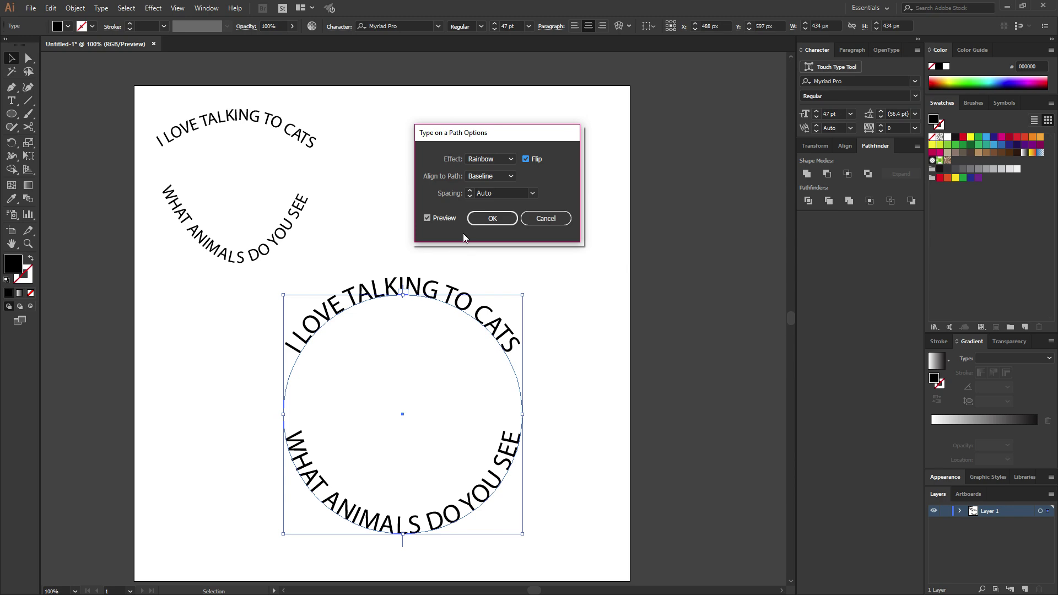
pyautogui.click(481, 176)
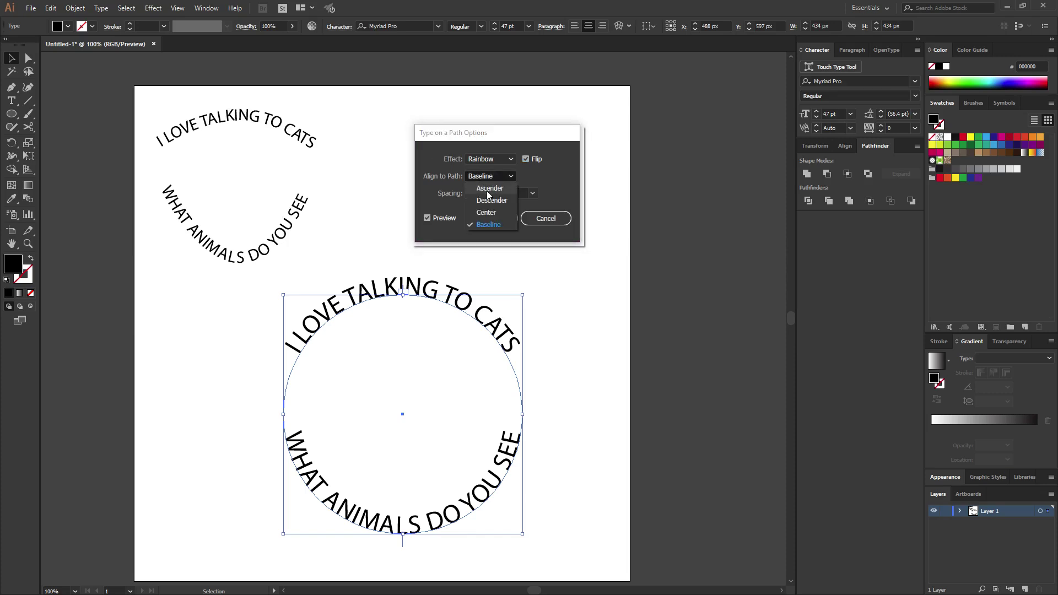
pyautogui.click(488, 190)
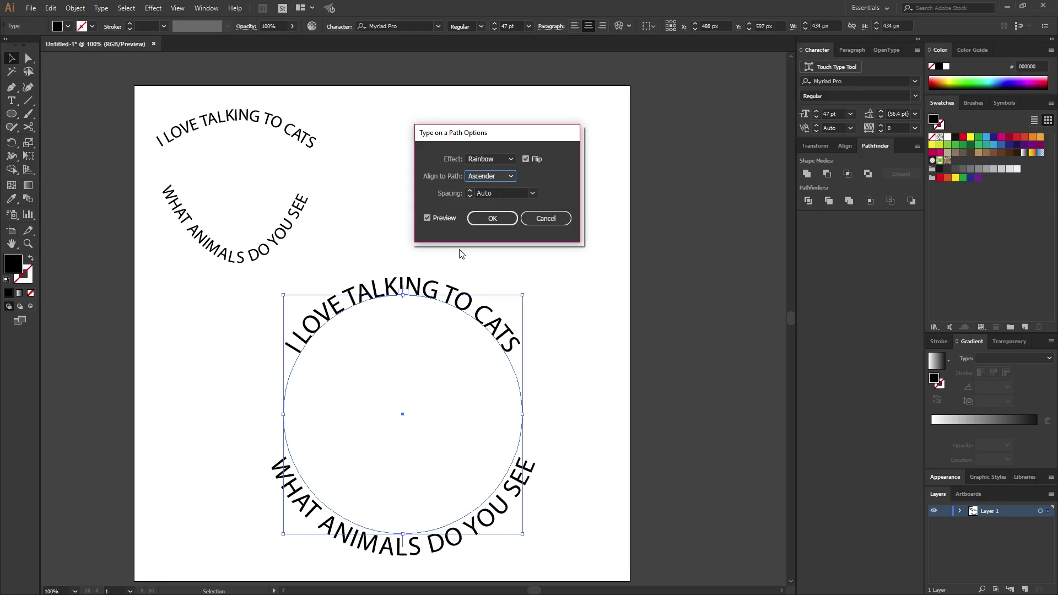
pyautogui.click(489, 222)
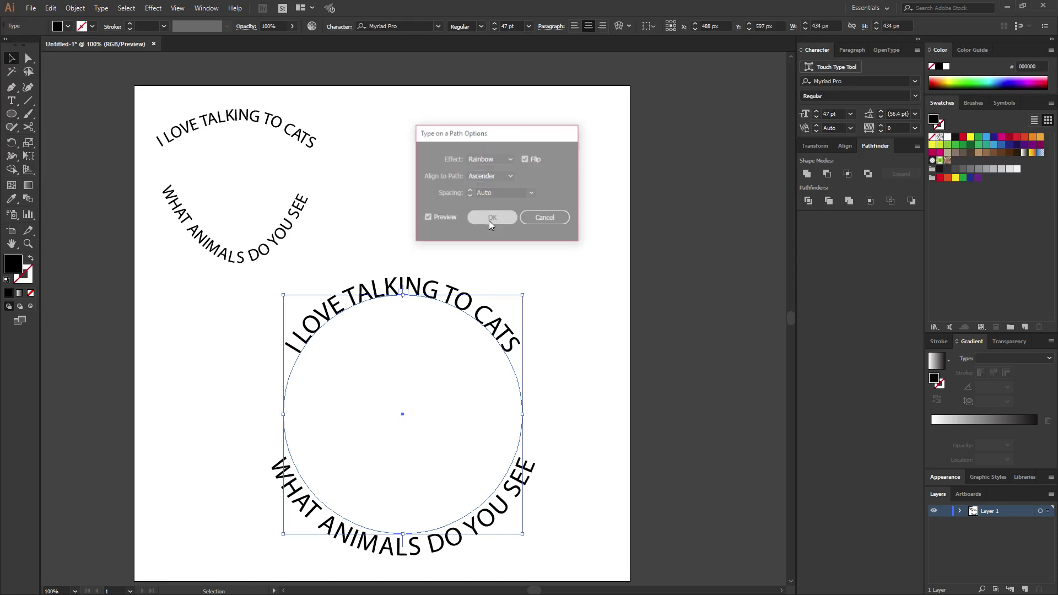
# - Set 'I LOVE TALKING TO CATS' to Descender alignment in Type on a Path Options
pyautogui.click(572, 233)
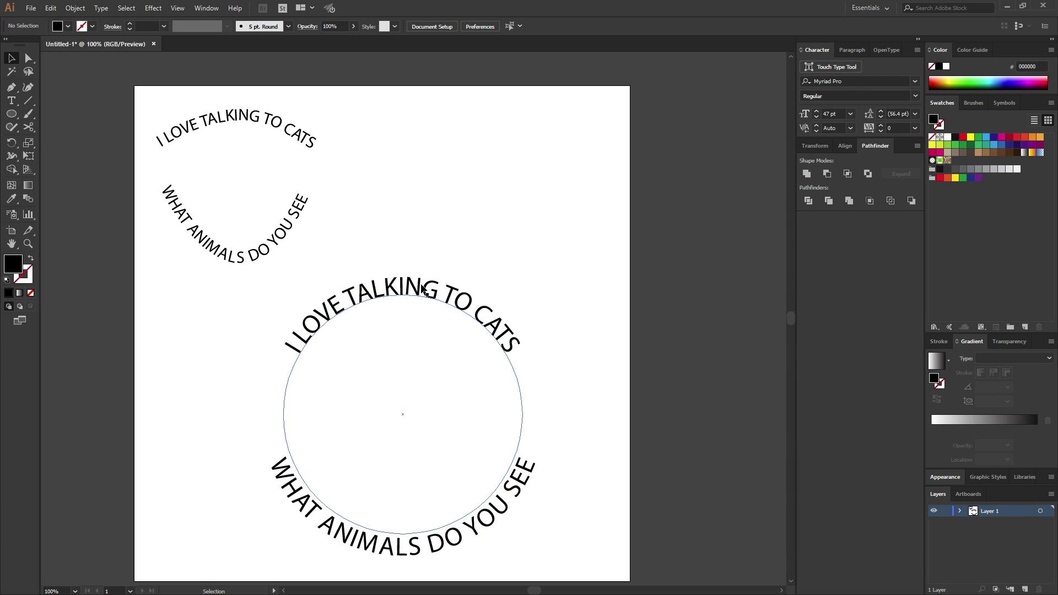
pyautogui.click(421, 297)
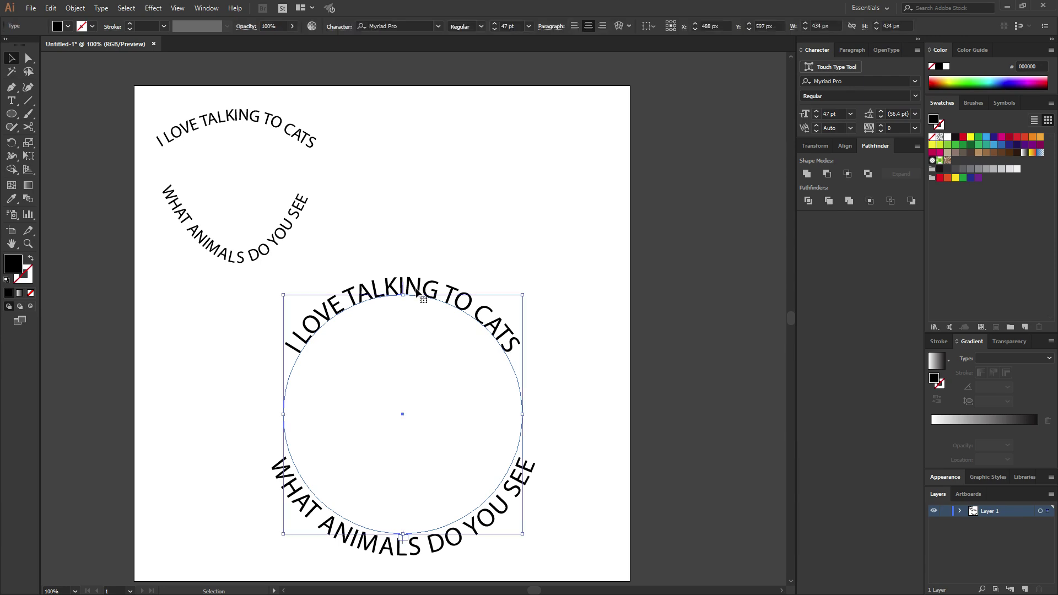
pyautogui.click(100, 8)
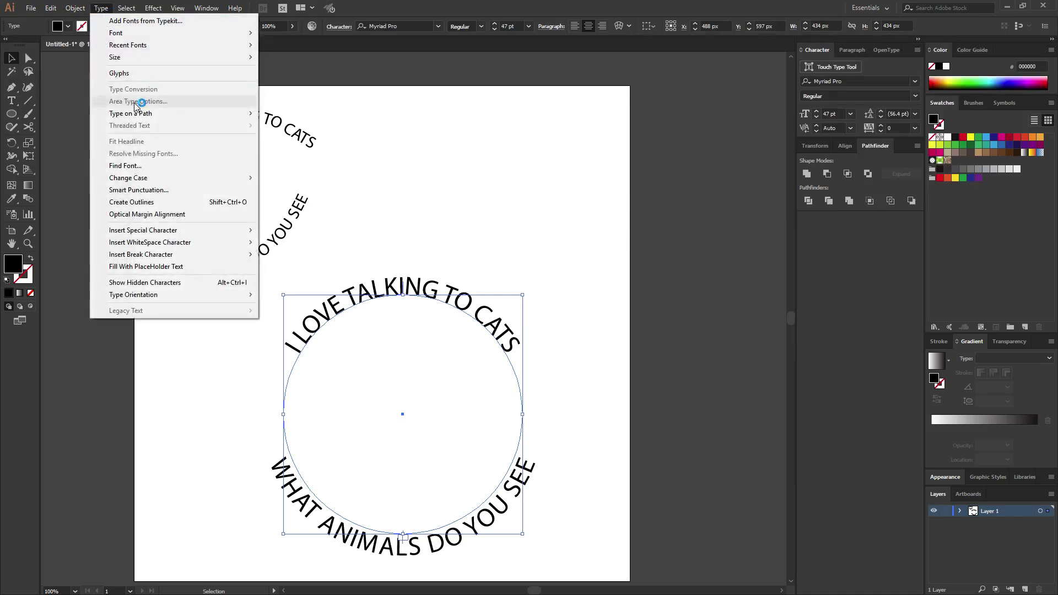
pyautogui.moveTo(187, 113)
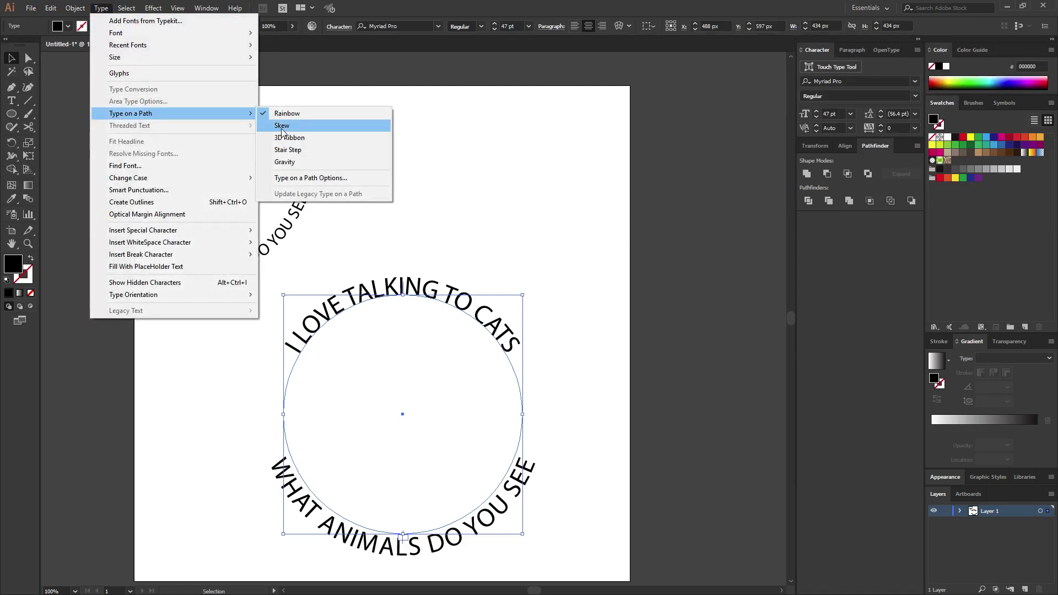
pyautogui.click(294, 177)
pyautogui.click(494, 176)
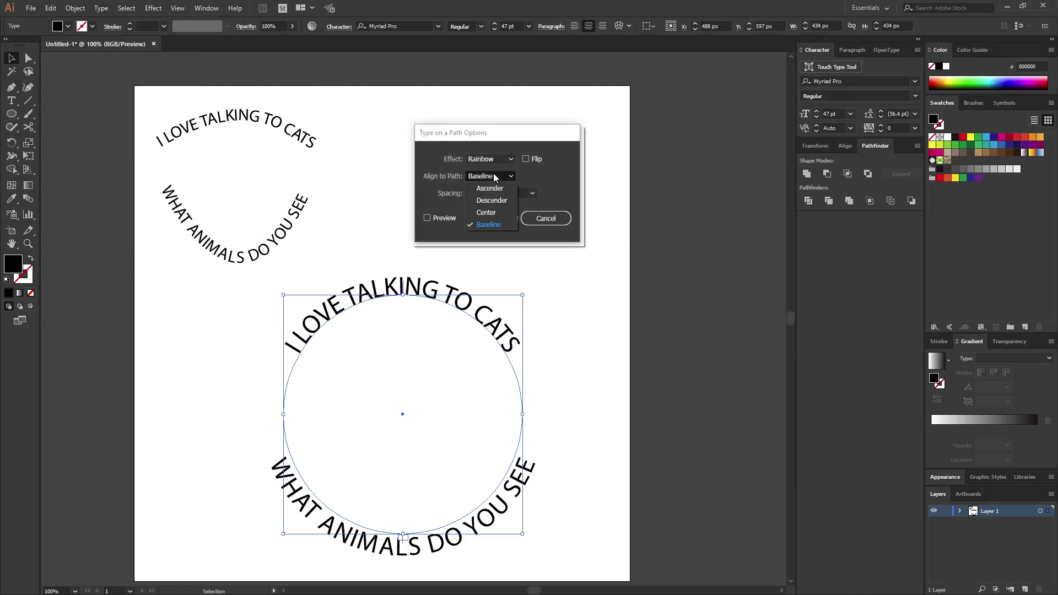
pyautogui.click(429, 223)
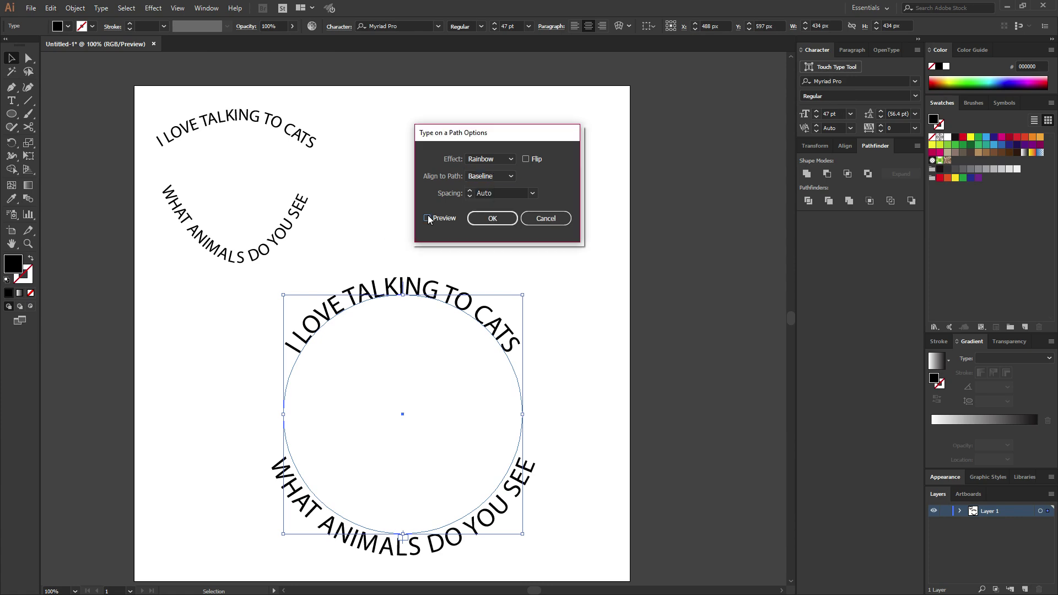
pyautogui.click(428, 219)
pyautogui.click(474, 177)
pyautogui.click(482, 198)
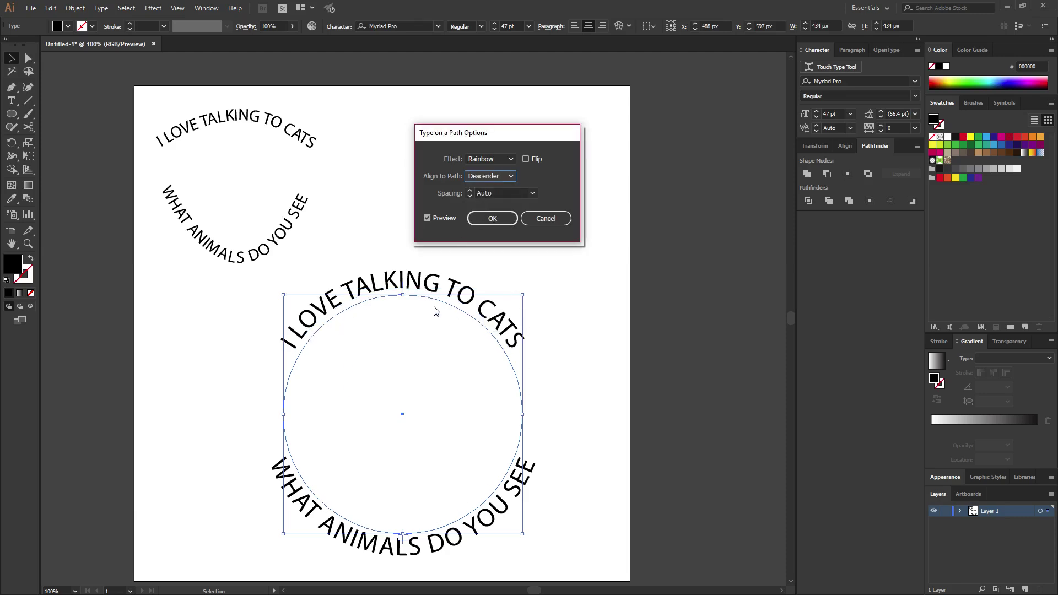
pyautogui.click(497, 219)
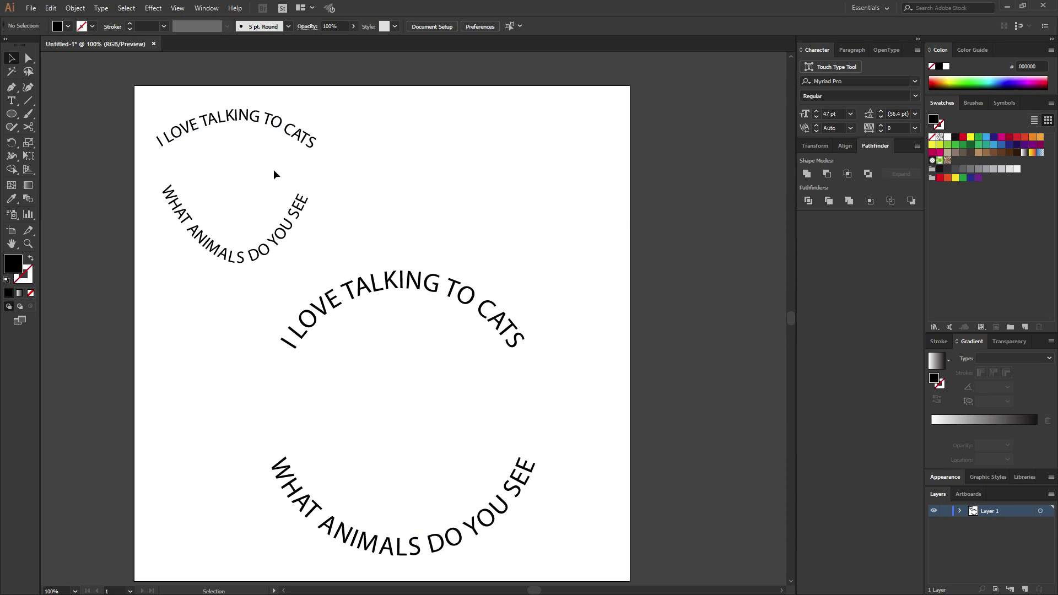
# - Create a 434 px black circle through the Ellipse dialog
pyautogui.click(11, 113)
pyautogui.click(12, 58)
pyautogui.click(416, 298)
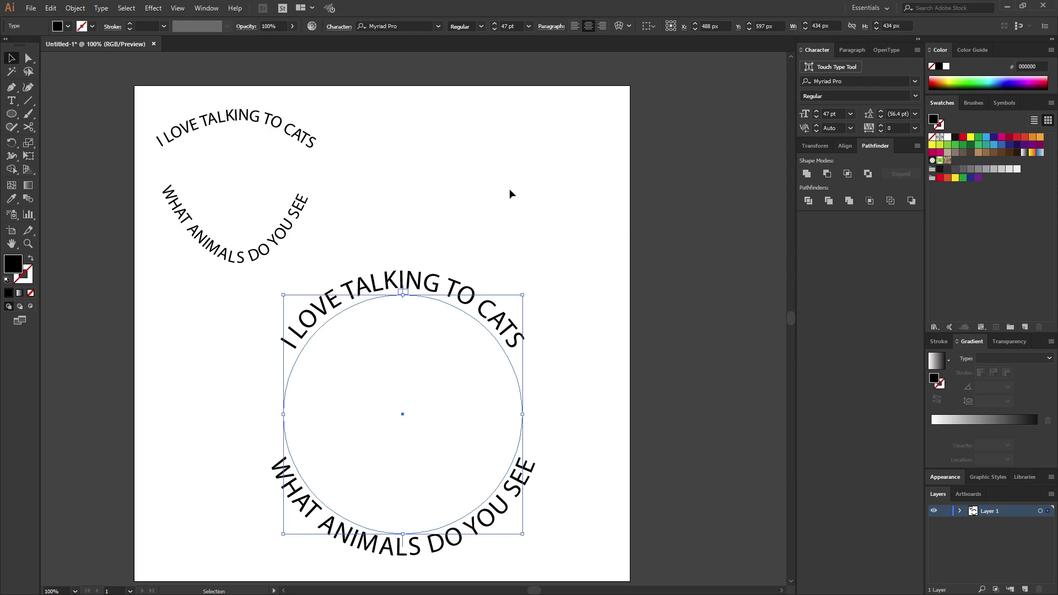
pyautogui.click(524, 196)
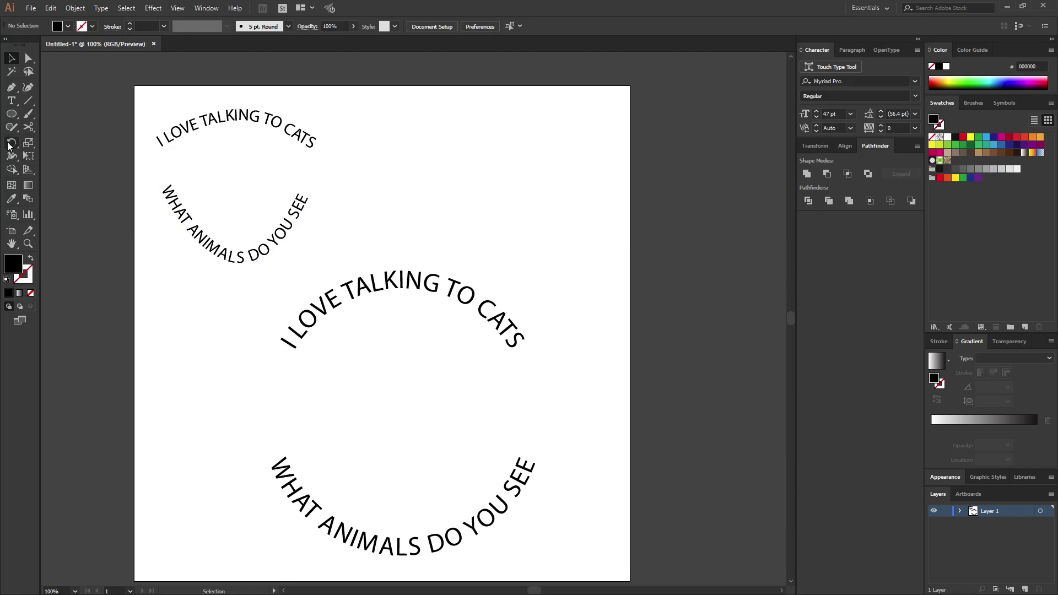
pyautogui.click(11, 118)
pyautogui.click(464, 215)
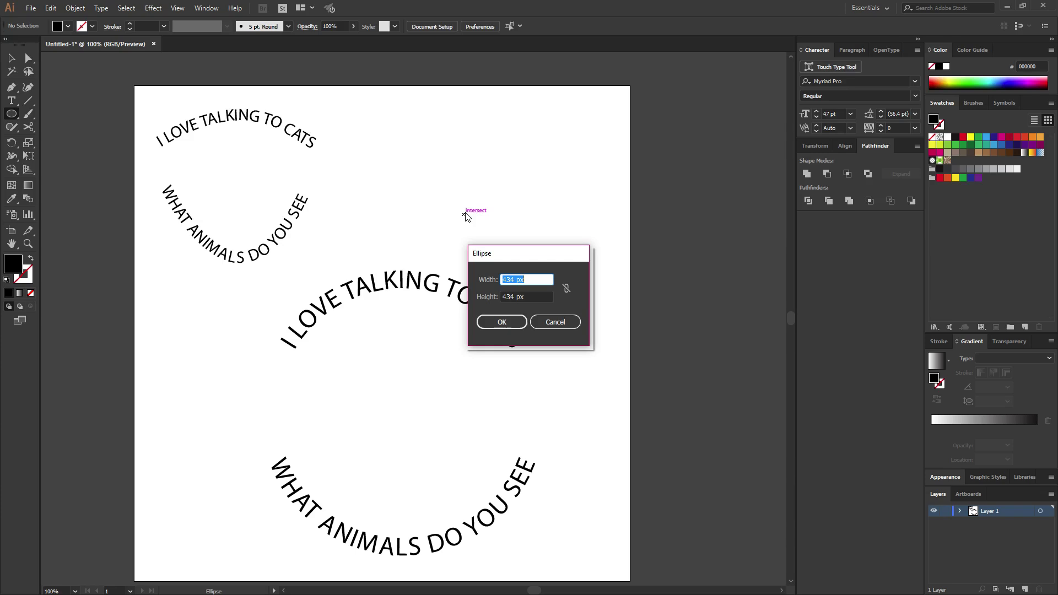
pyautogui.click(506, 324)
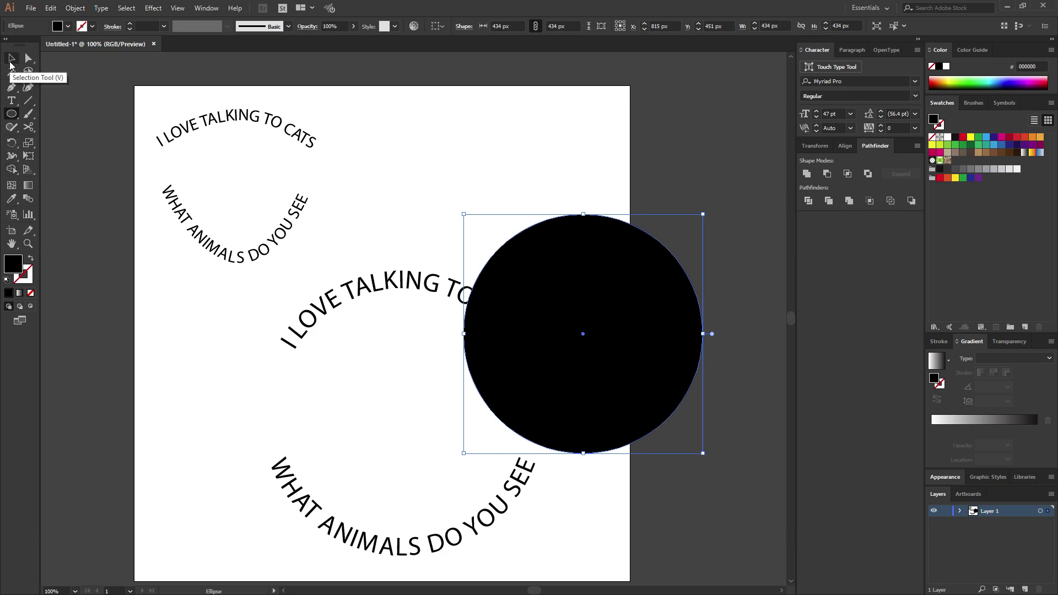
# - Undo a stray small ellipse and move the black circle to the centre of the text ring
pyautogui.moveTo(623, 274); pyautogui.dragTo(683, 172)
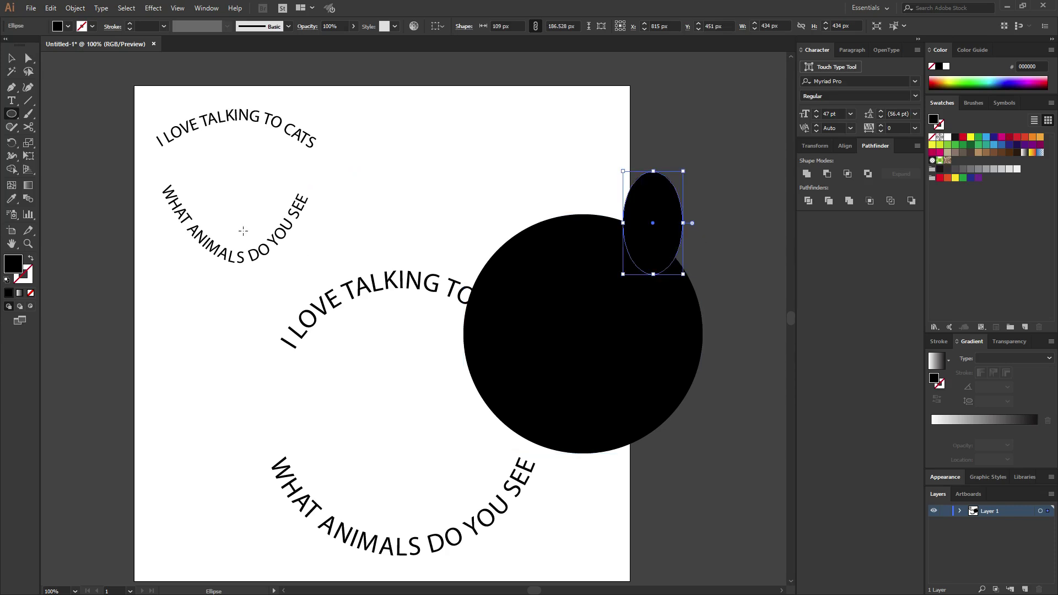
pyautogui.hotkey('ctrl', 'z')
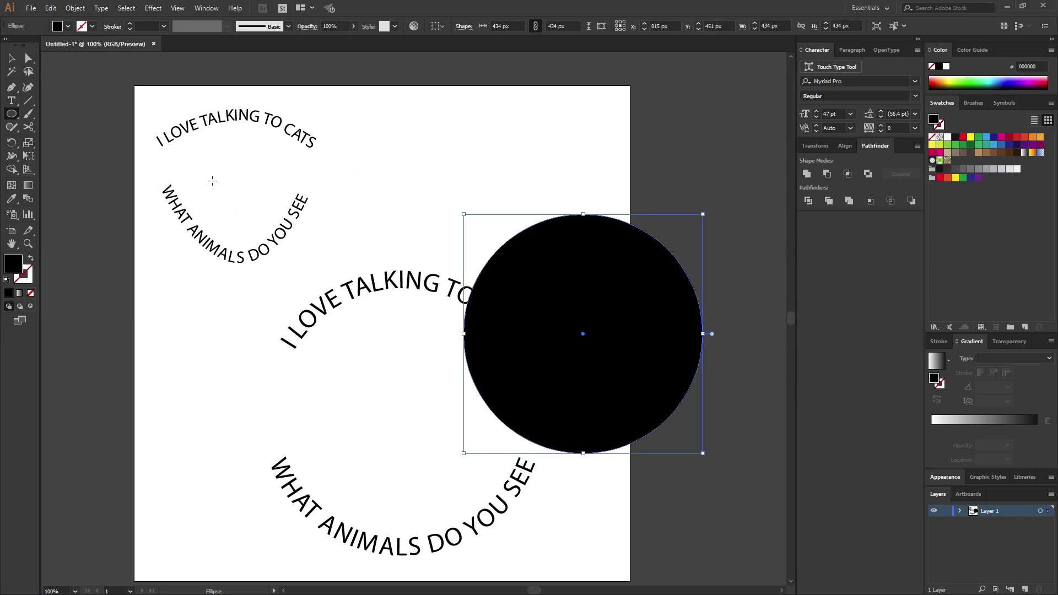
pyautogui.press('v')
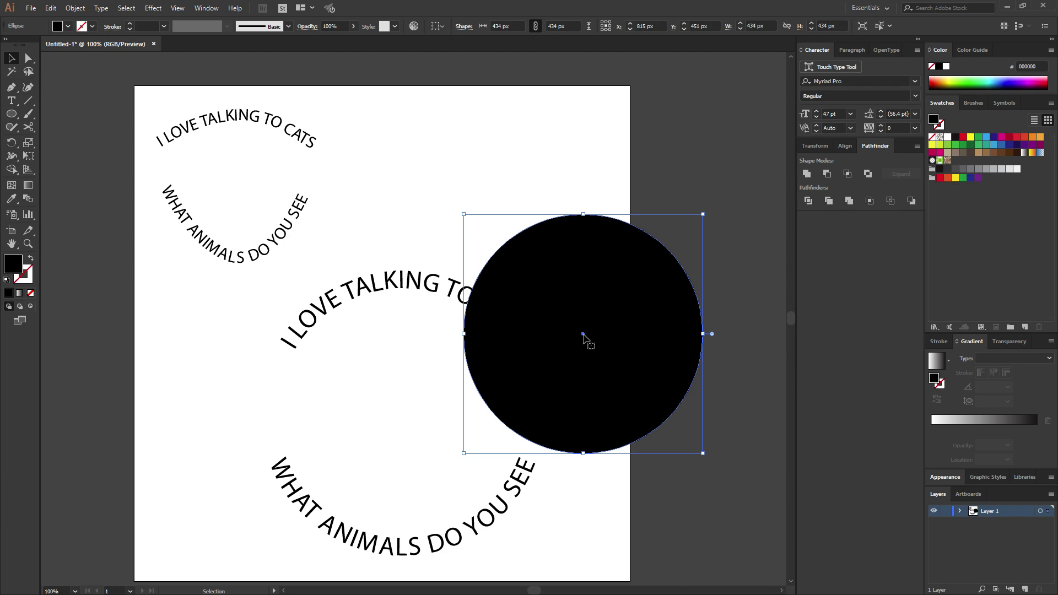
pyautogui.moveTo(579, 339); pyautogui.dragTo(403, 415)
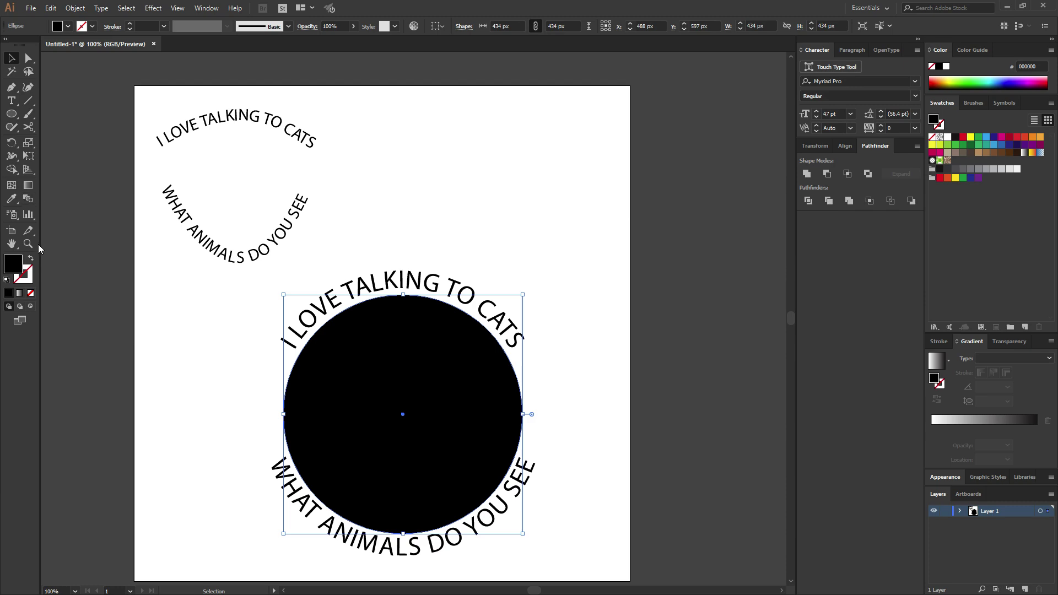
# - Swap the circle's fill to stroke and raise the stroke weight to 6 pt
pyautogui.click(31, 262)
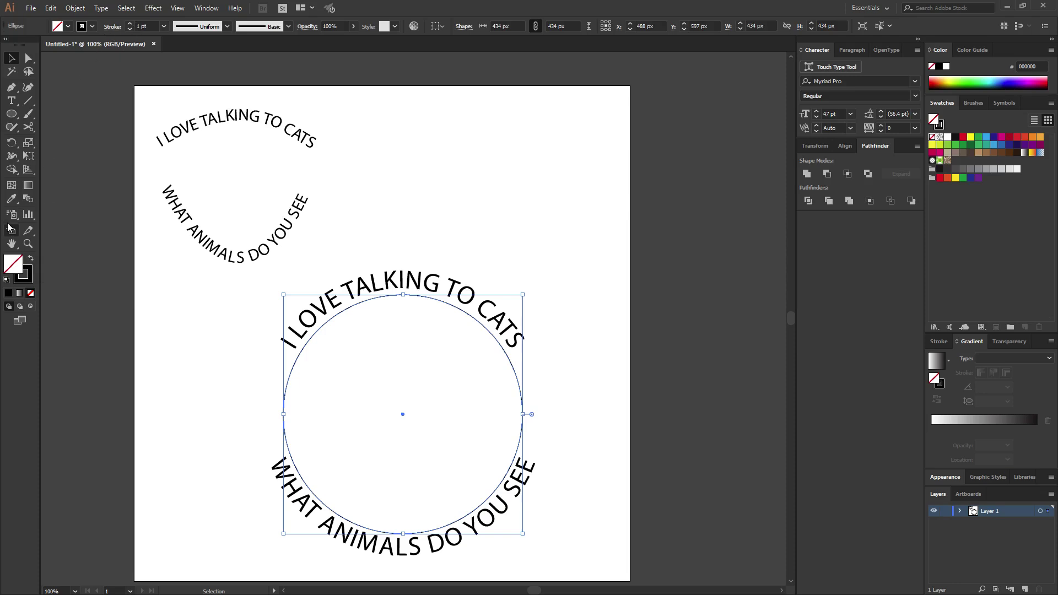
pyautogui.click(22, 277)
pyautogui.click(129, 24)
pyautogui.click(129, 24)
pyautogui.click(129, 24)
pyautogui.click(129, 24)
pyautogui.click(129, 24)
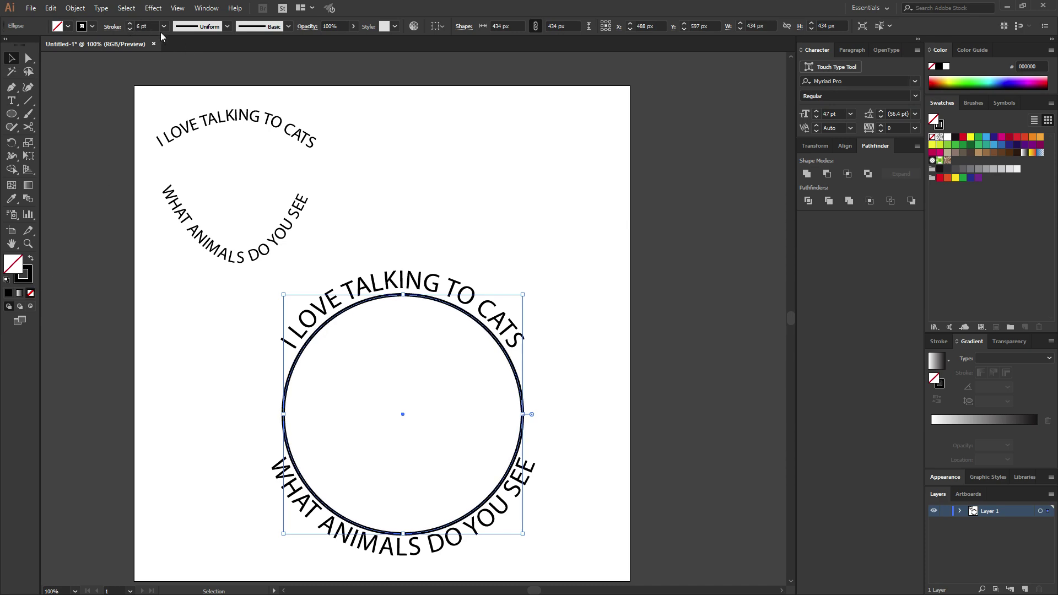
pyautogui.click(579, 244)
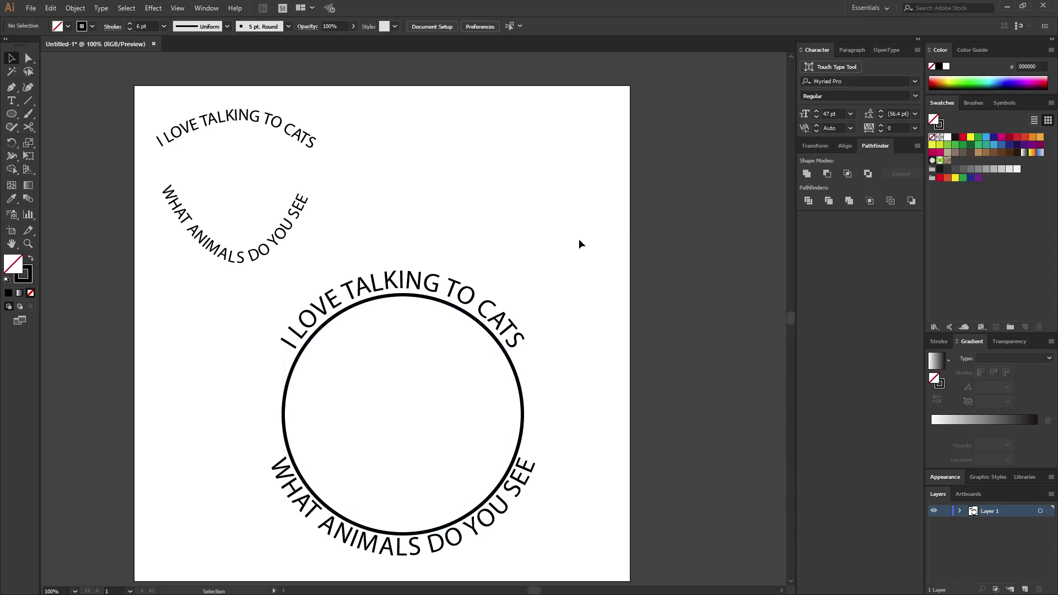
pyautogui.click(406, 296)
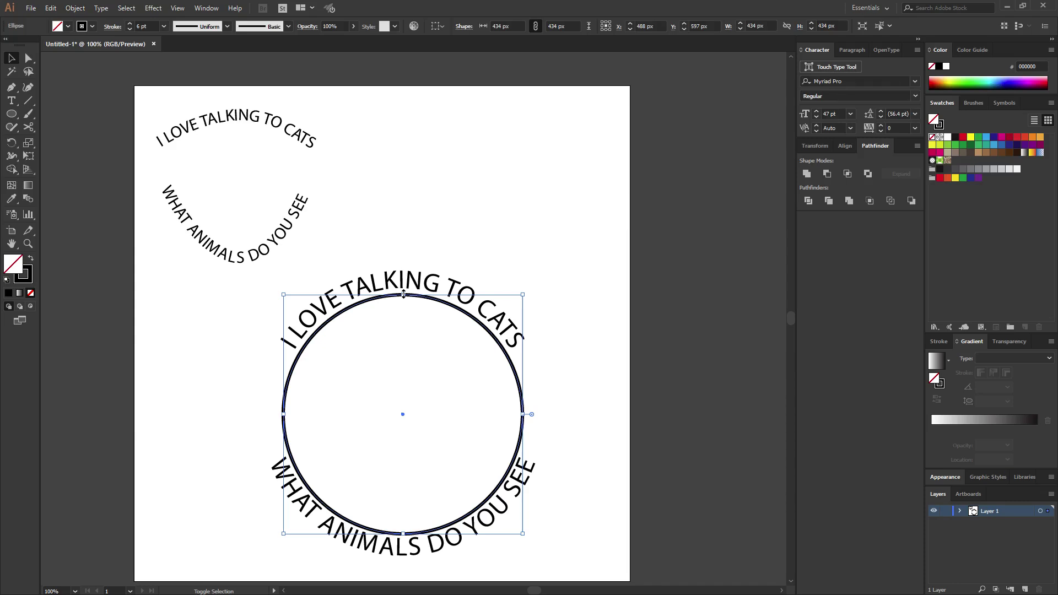
# - Scale the ring from its centre to 484 px so it runs through both text arcs
pyautogui.moveTo(404, 295); pyautogui.dragTo(409, 281)
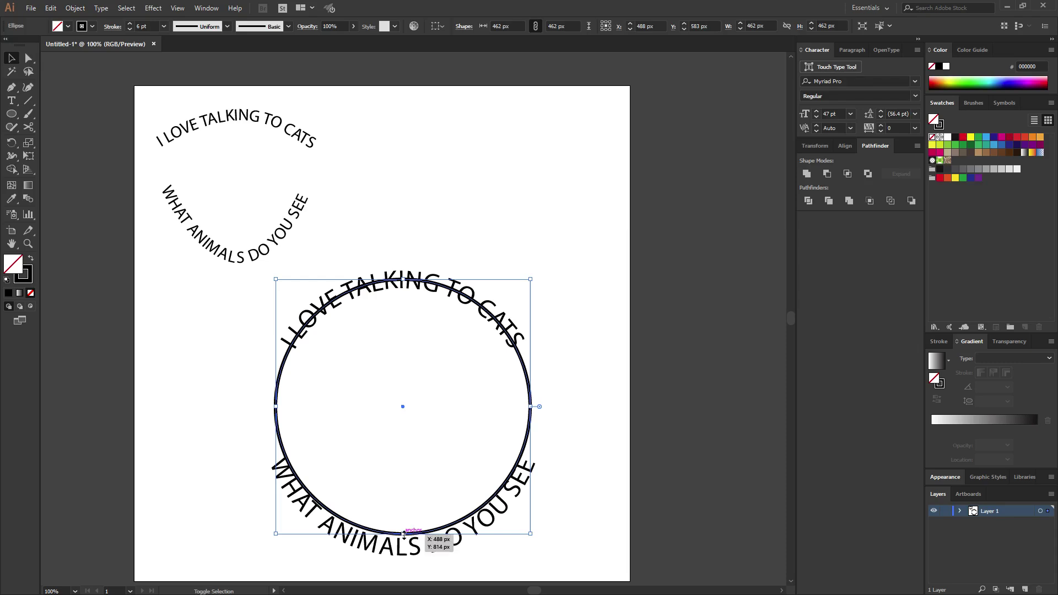
pyautogui.moveTo(404, 534); pyautogui.dragTo(404, 547)
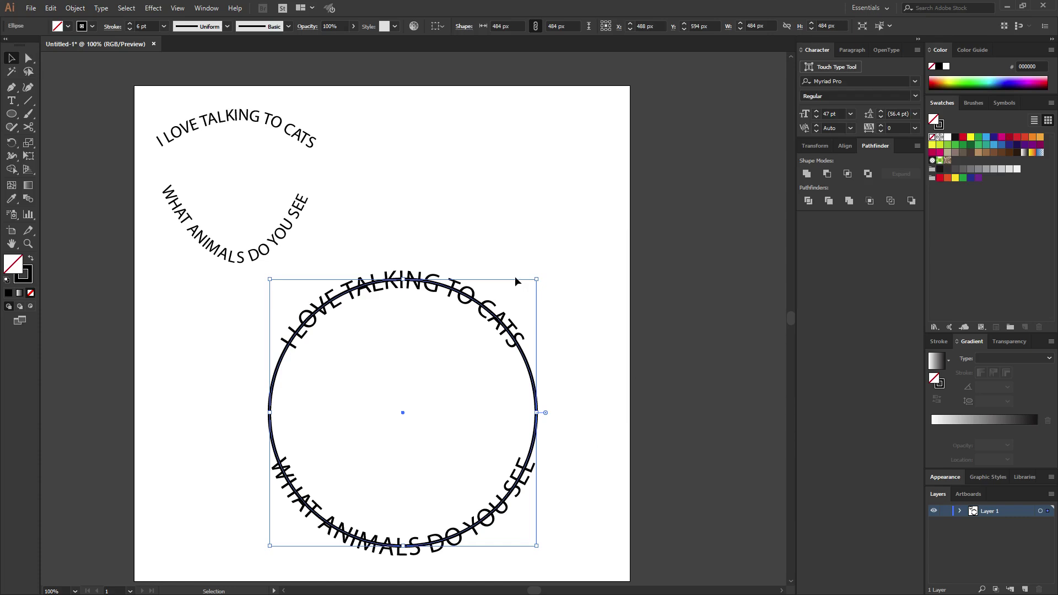
pyautogui.click(525, 231)
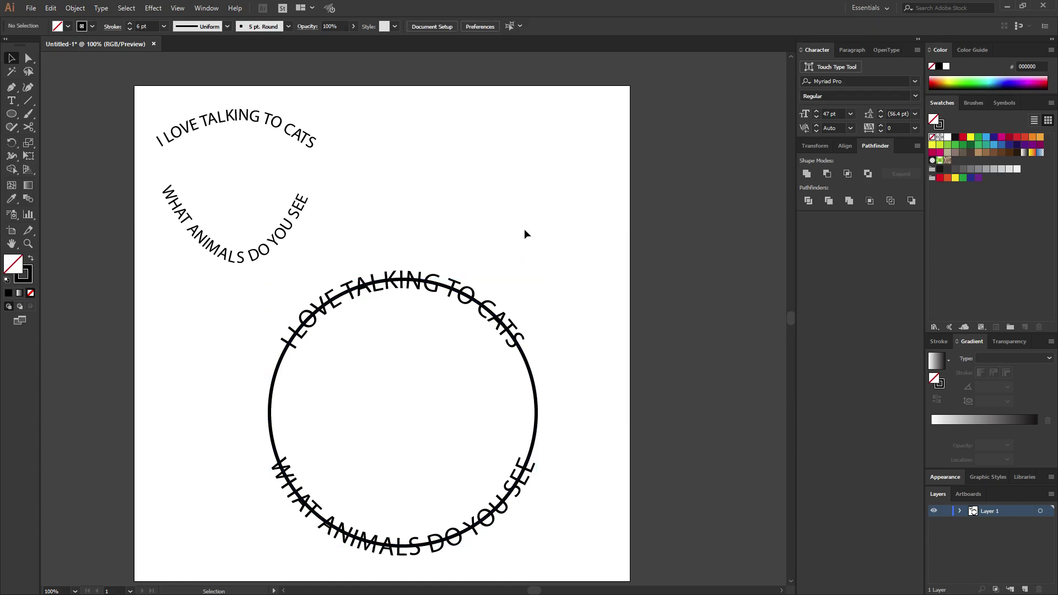
pyautogui.click(359, 287)
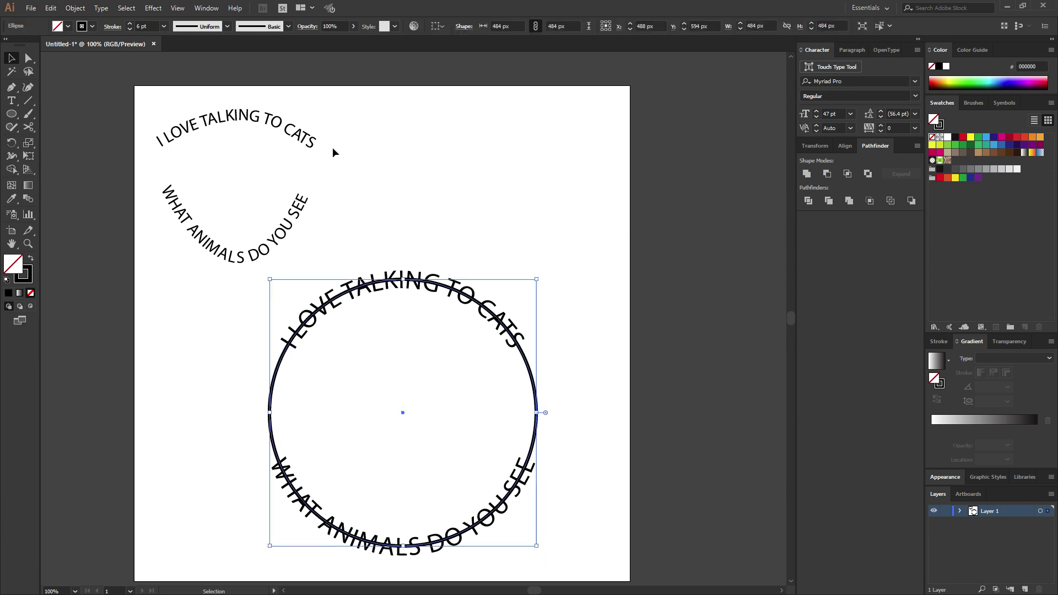
# - Increase the ring's stroke weight to 16 pt
pyautogui.click(130, 26)
pyautogui.click(130, 26)
pyautogui.click(130, 27)
pyautogui.click(130, 27)
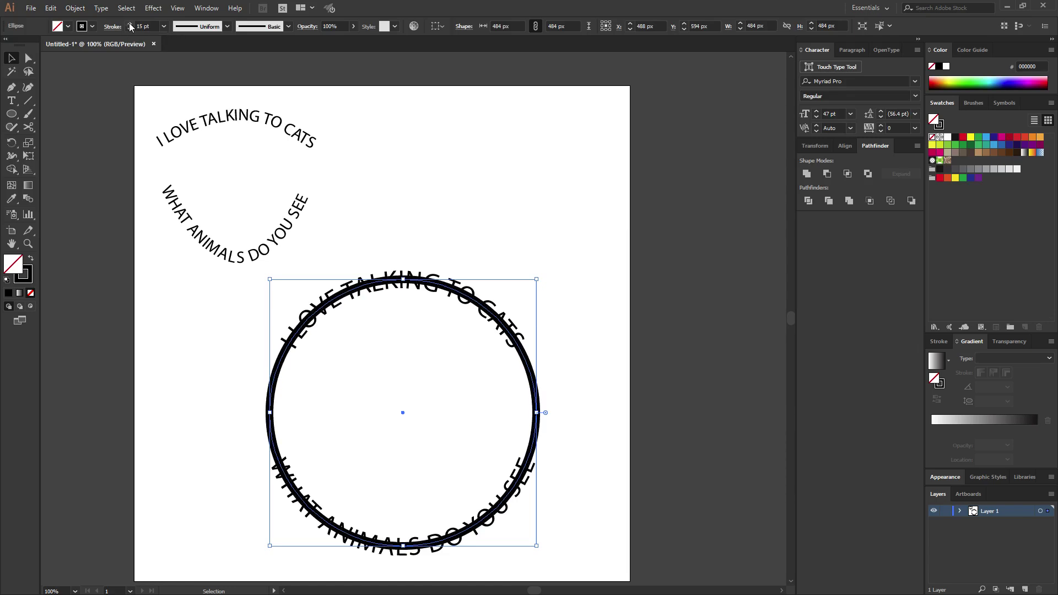
pyautogui.click(130, 26)
pyautogui.click(502, 223)
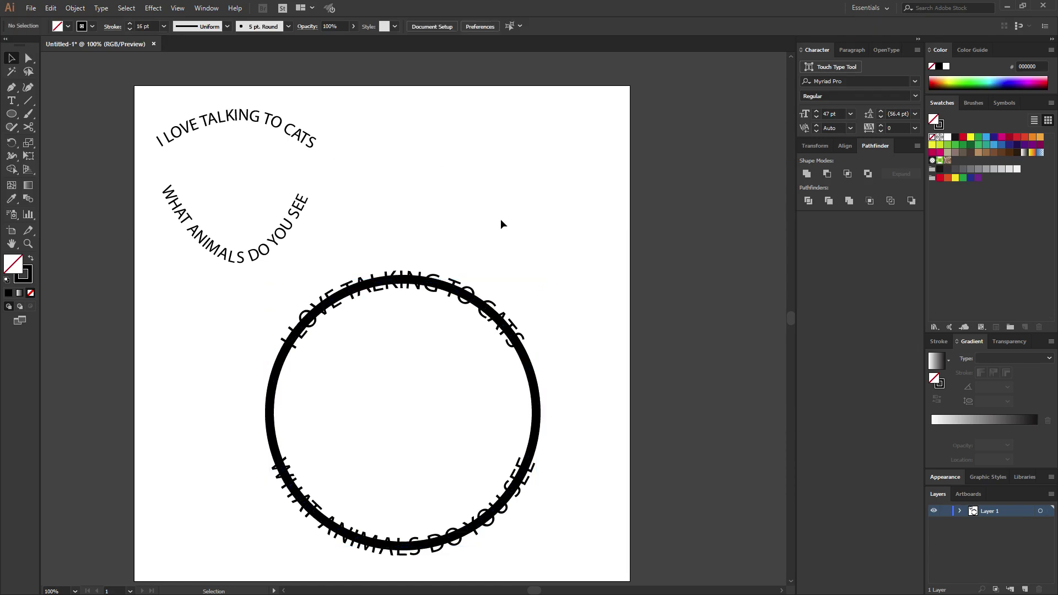
# - Cut the ring with the Scissors tool at both ends of 'I LOVE TALKING TO CATS'
pyautogui.click(29, 127)
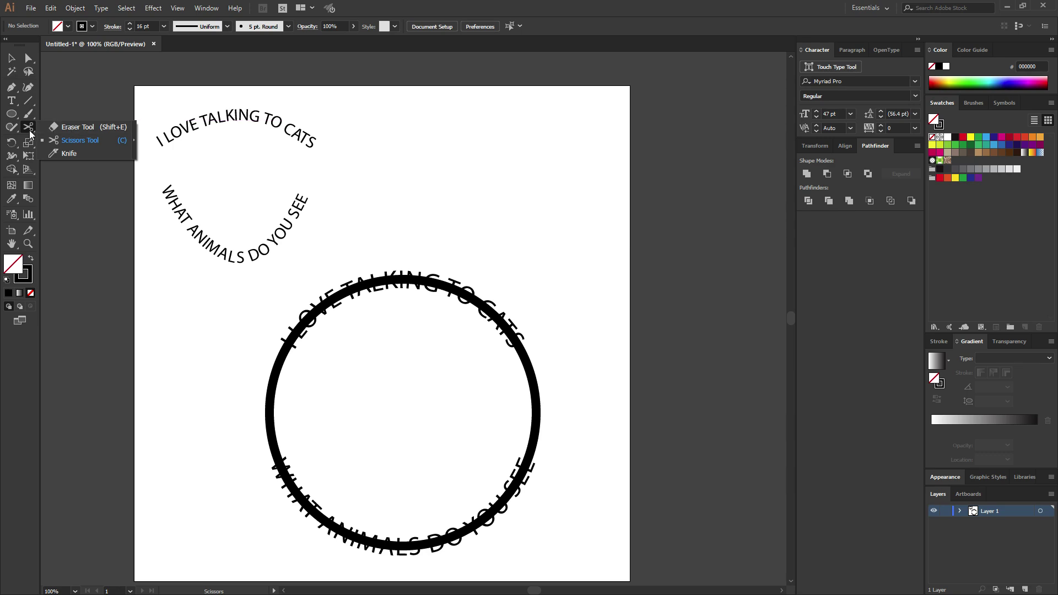
pyautogui.click(71, 141)
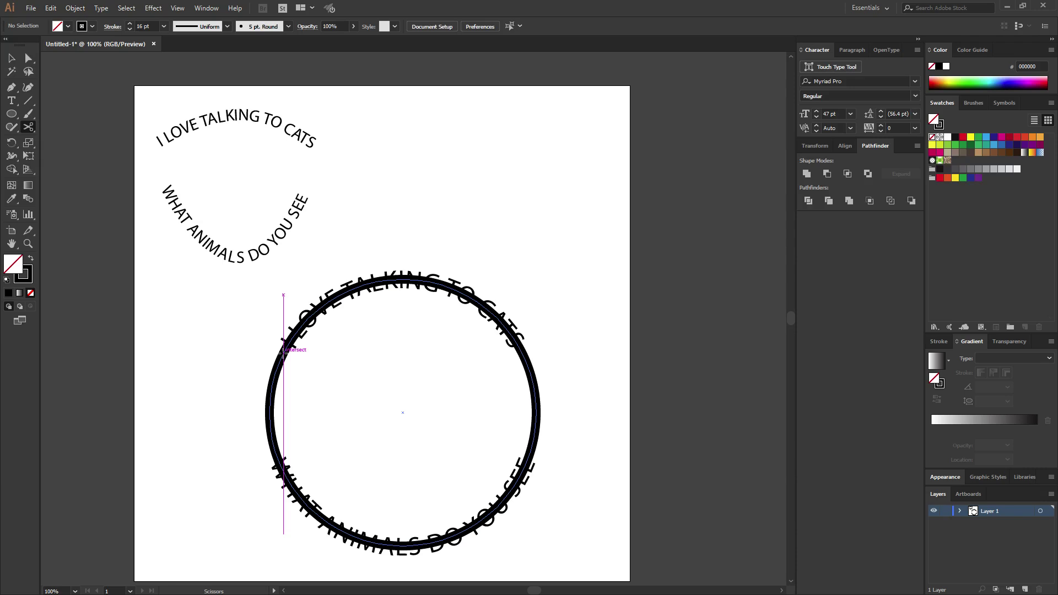
pyautogui.click(284, 350)
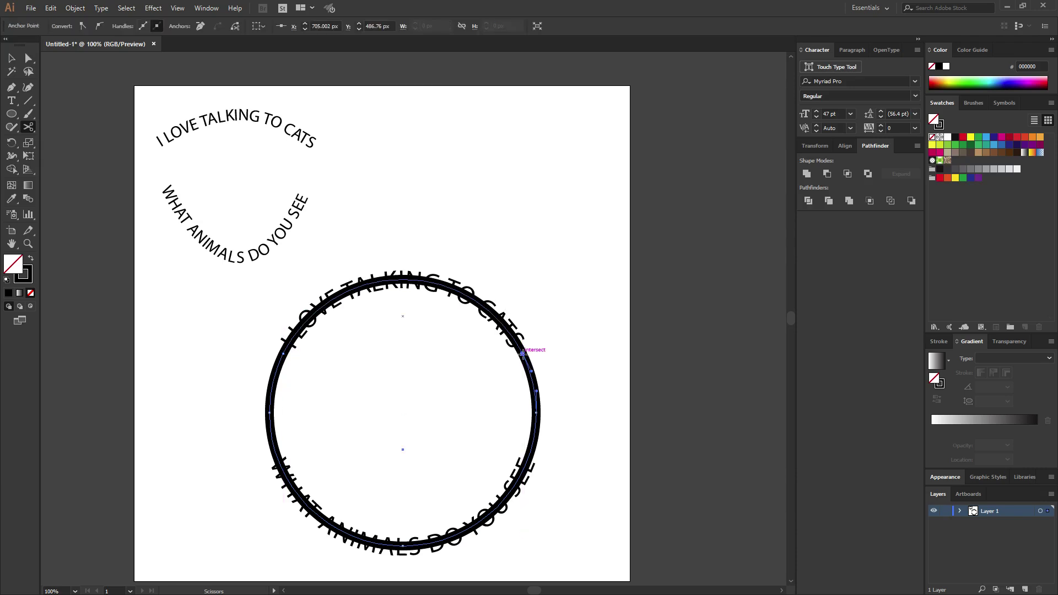
pyautogui.click(522, 354)
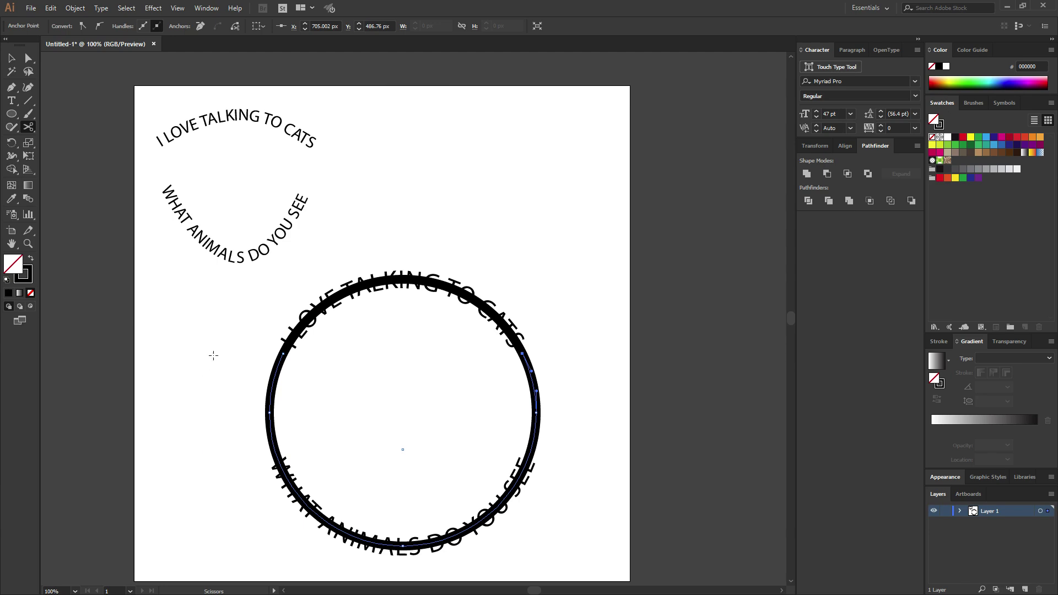
# - Delete the top arcs of the ring under 'I LOVE TALKING TO CATS' using Direct Selection
pyautogui.click(28, 58)
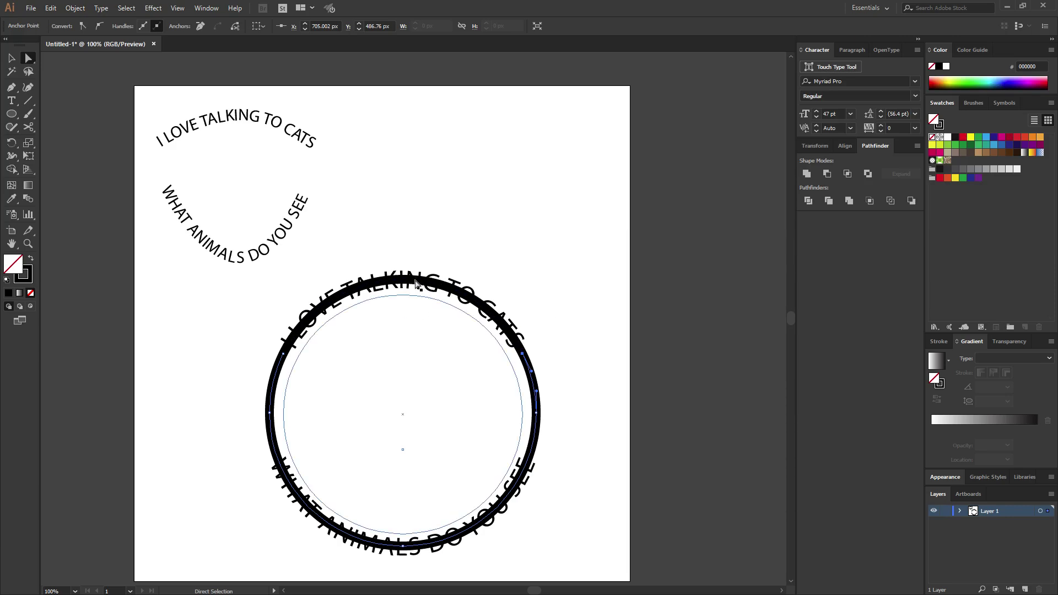
pyautogui.click(431, 286)
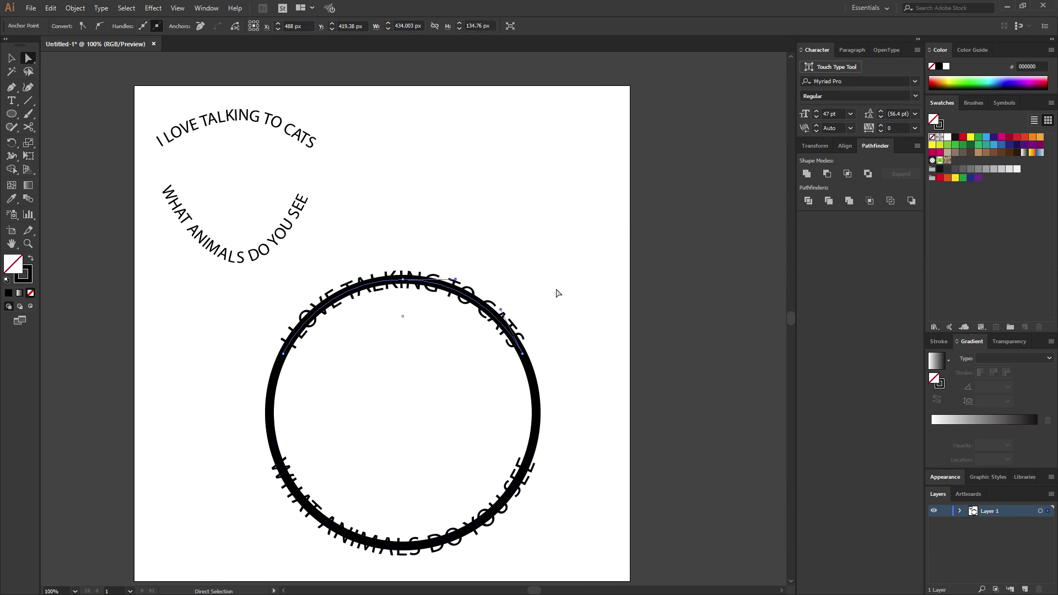
pyautogui.press('Delete')
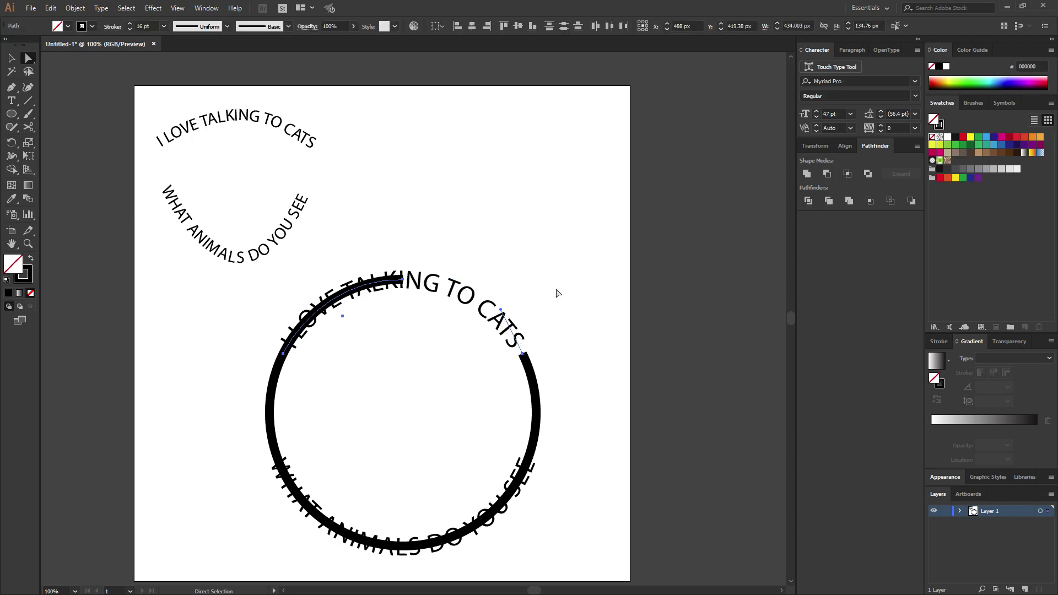
pyautogui.press('Delete')
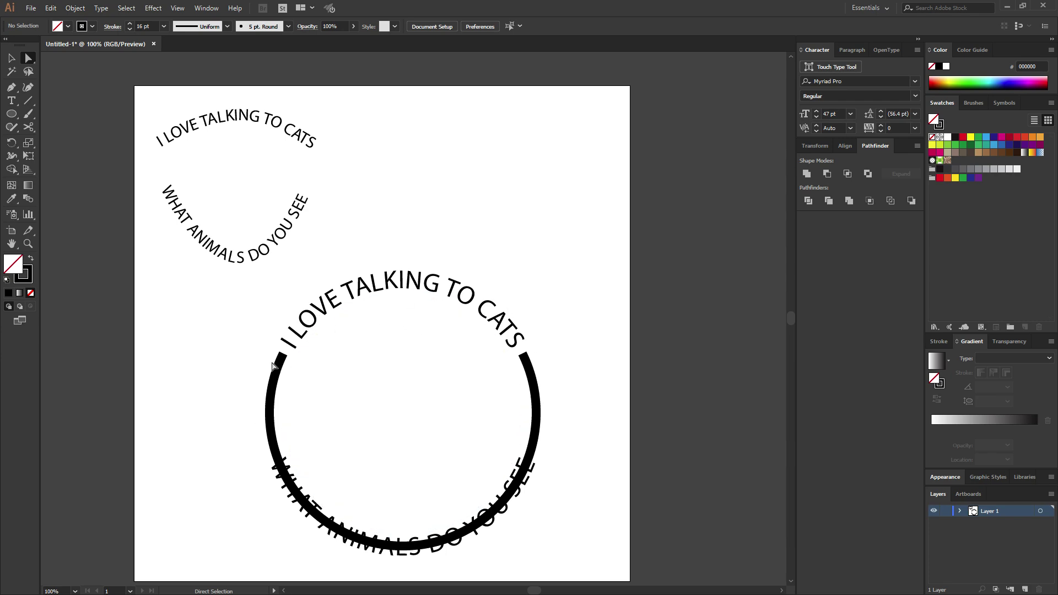
# - Cut the ring at both ends of 'WHAT ANIMALS DO YOU SEE' and delete the lower arcs
pyautogui.click(28, 126)
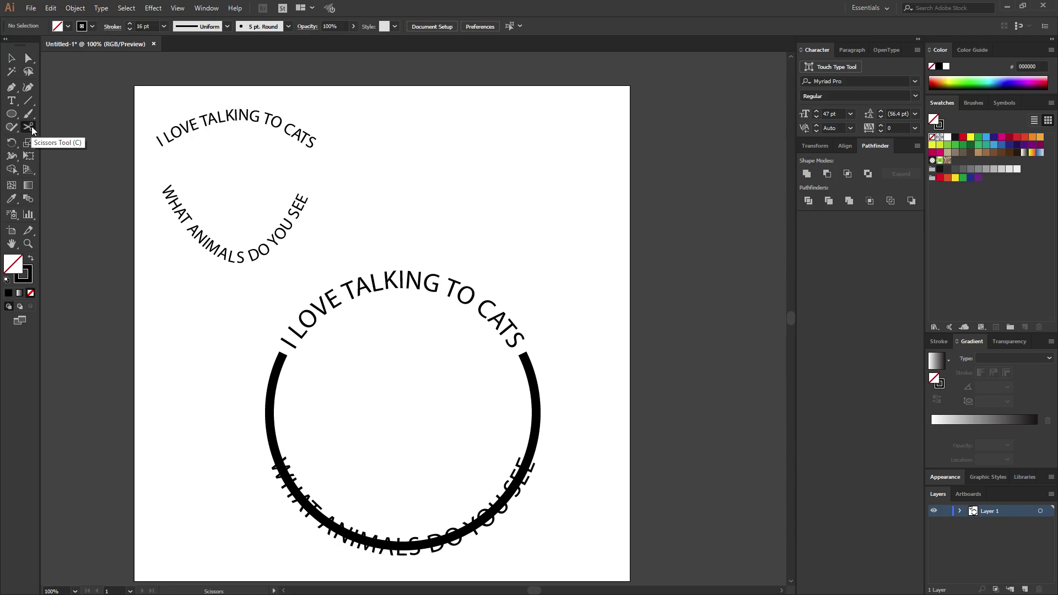
pyautogui.click(276, 449)
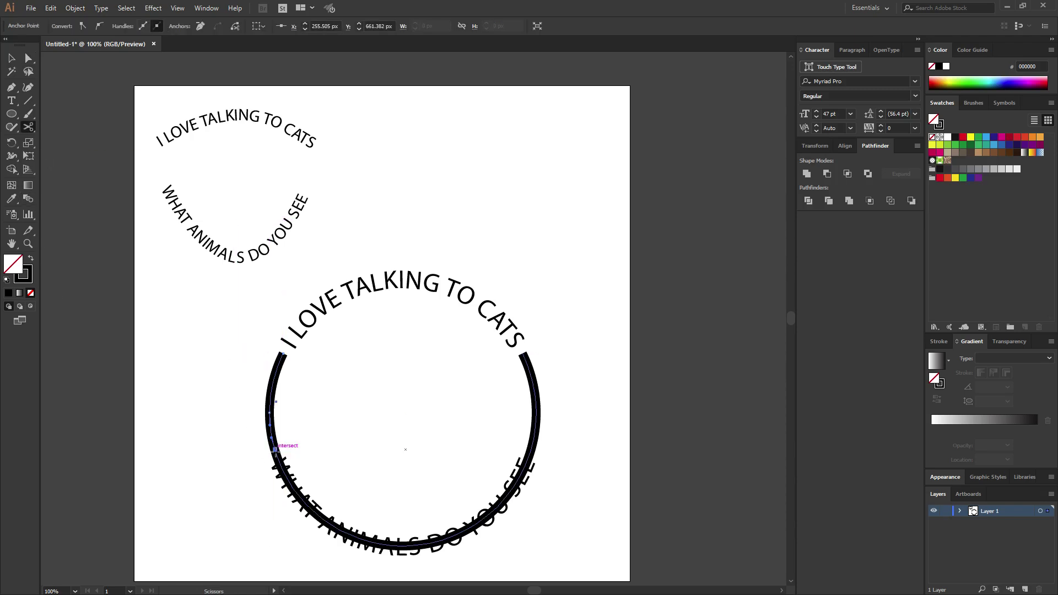
pyautogui.click(530, 450)
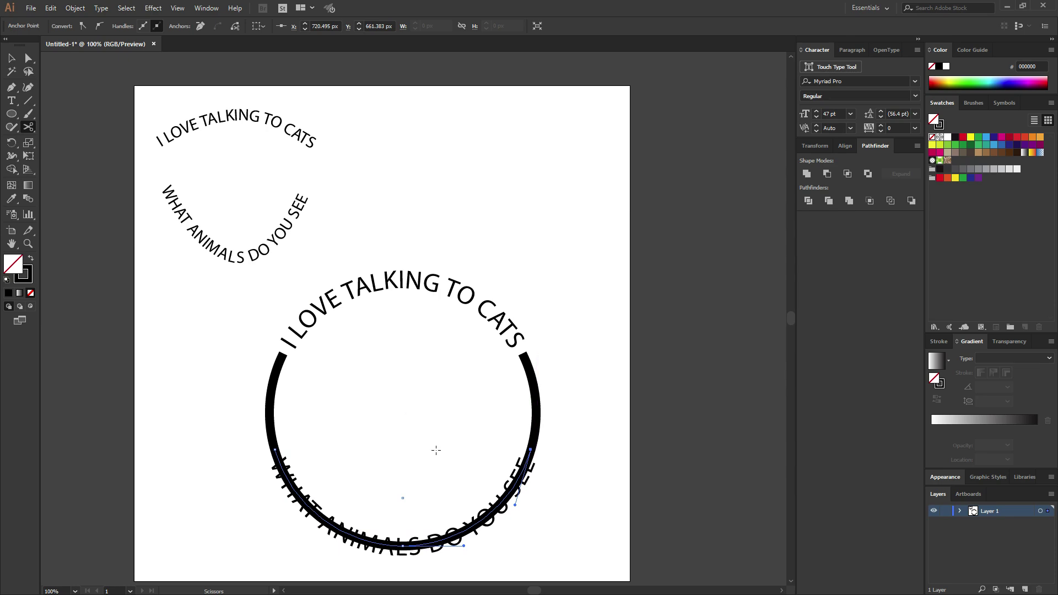
pyautogui.press('Delete')
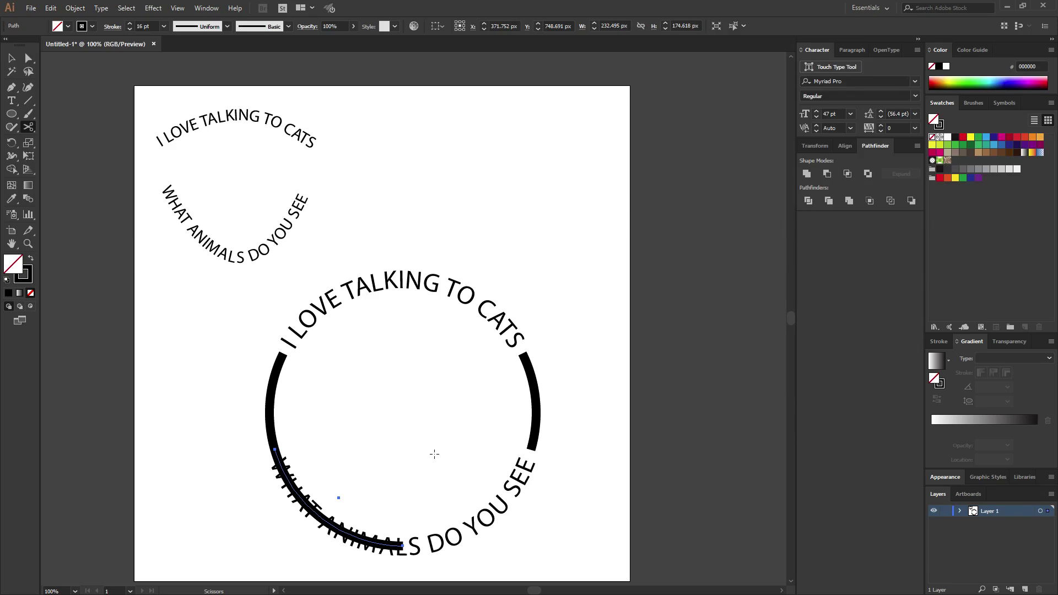
pyautogui.press('Delete')
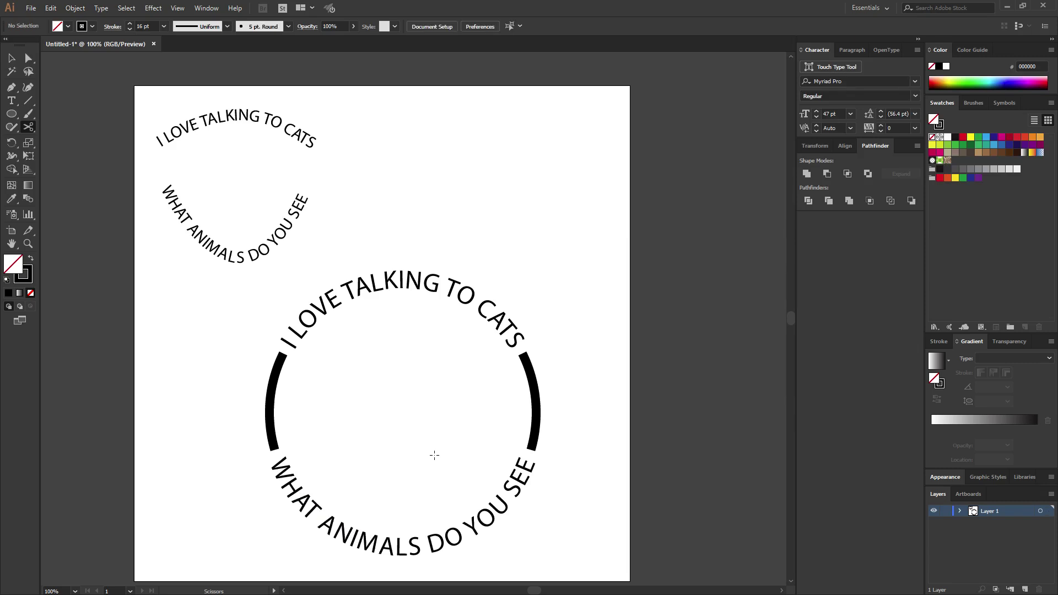
pyautogui.click(13, 61)
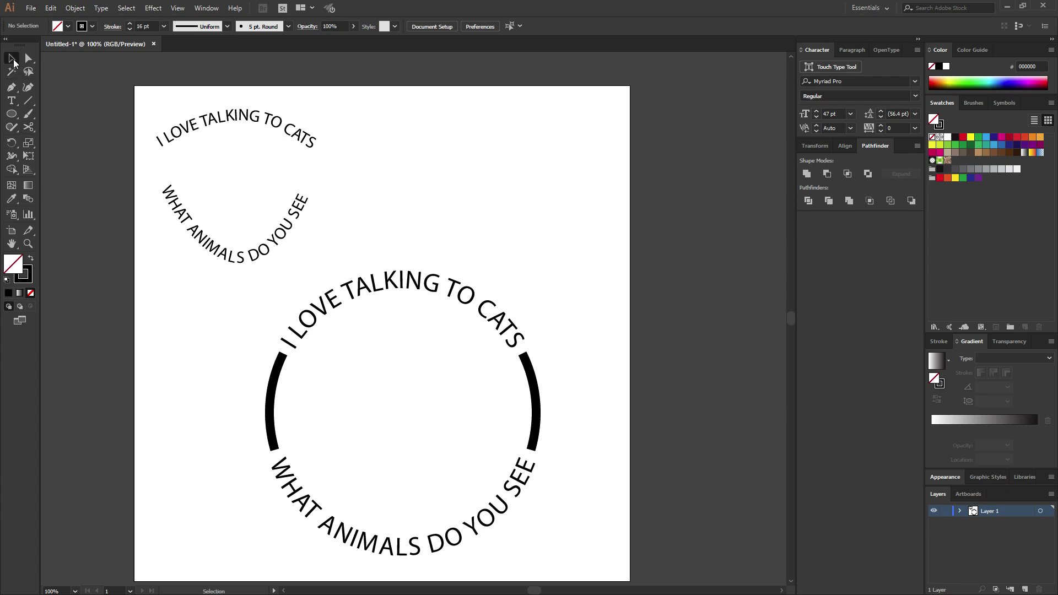